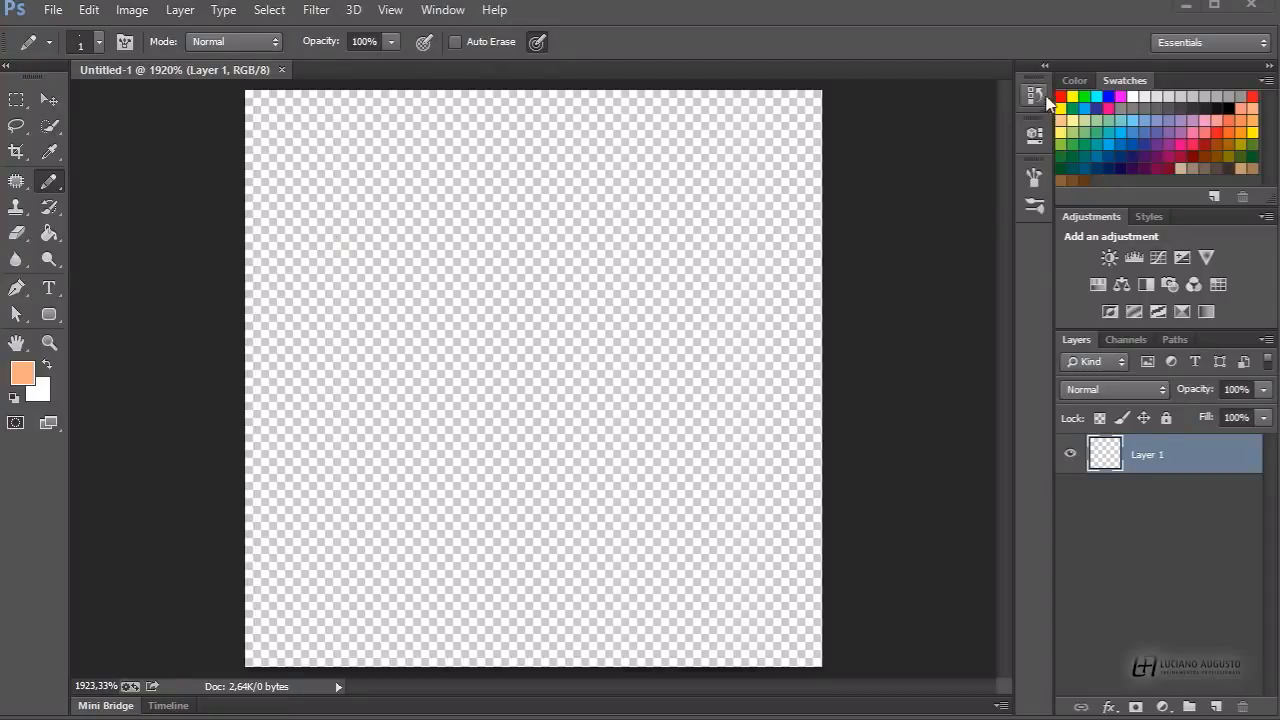
Show the document's history and set the background colour to red b20000.
click(1034, 95)
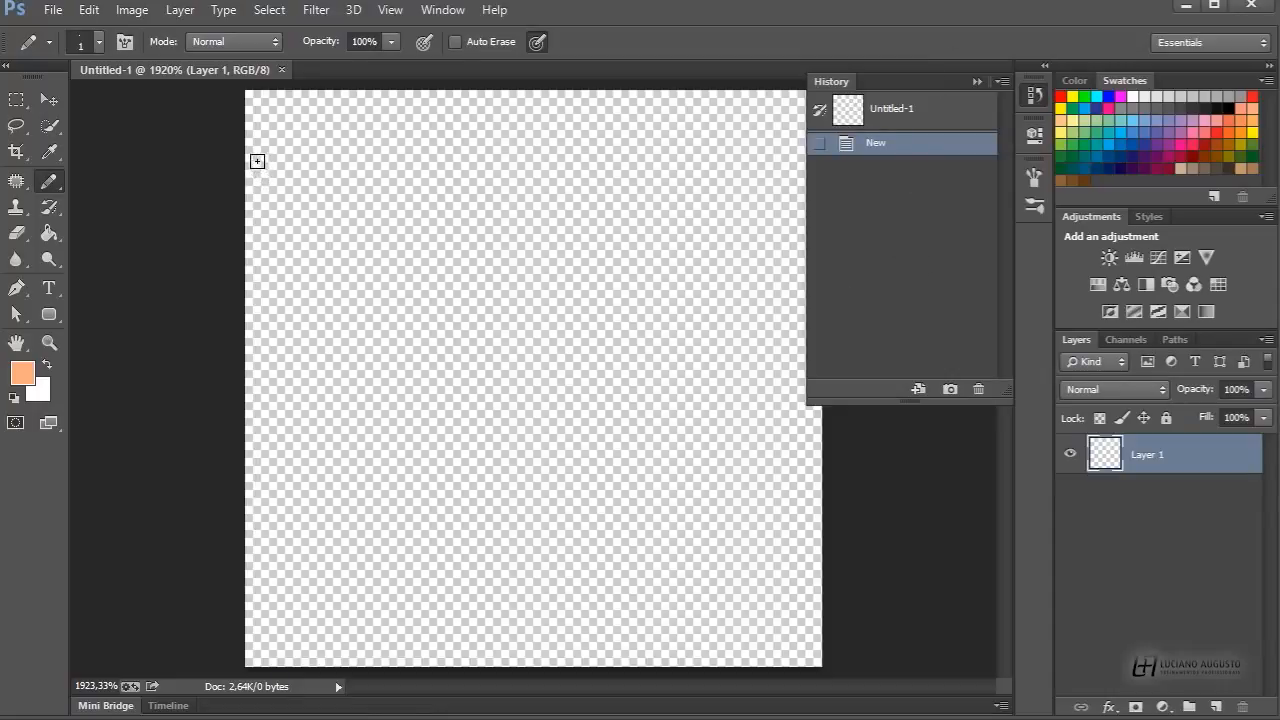
click(38, 388)
click(752, 250)
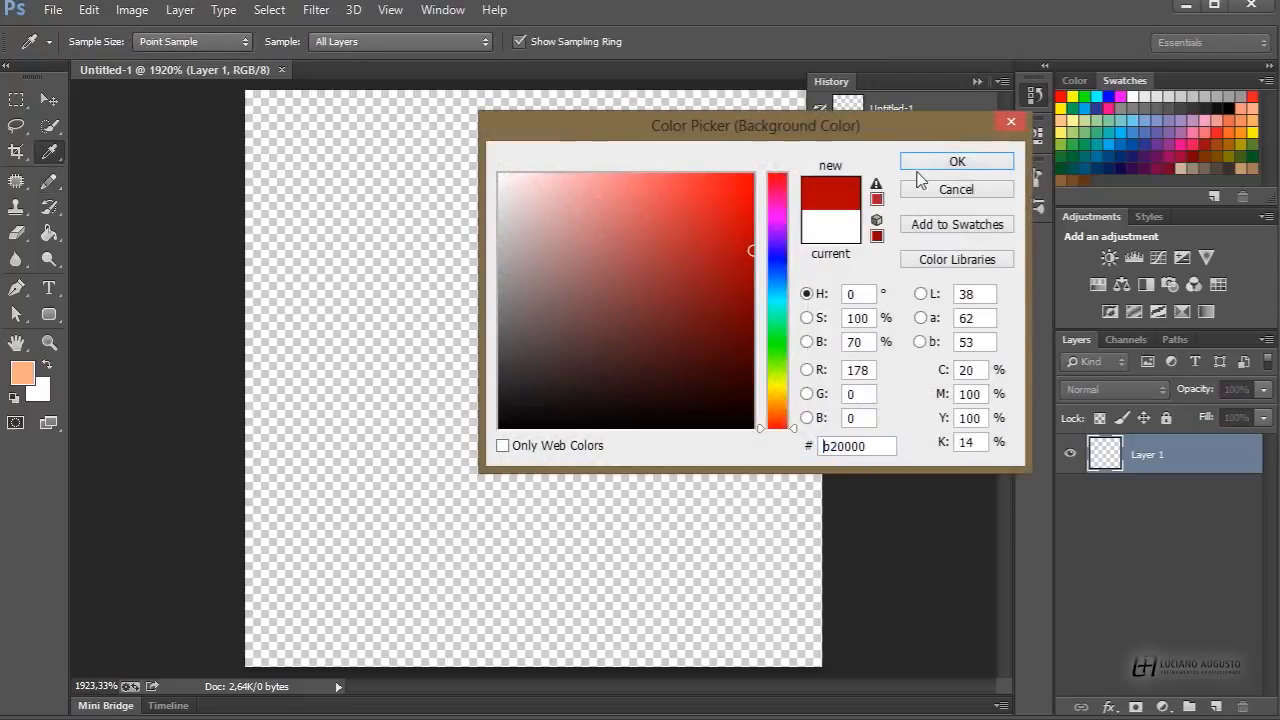
click(920, 164)
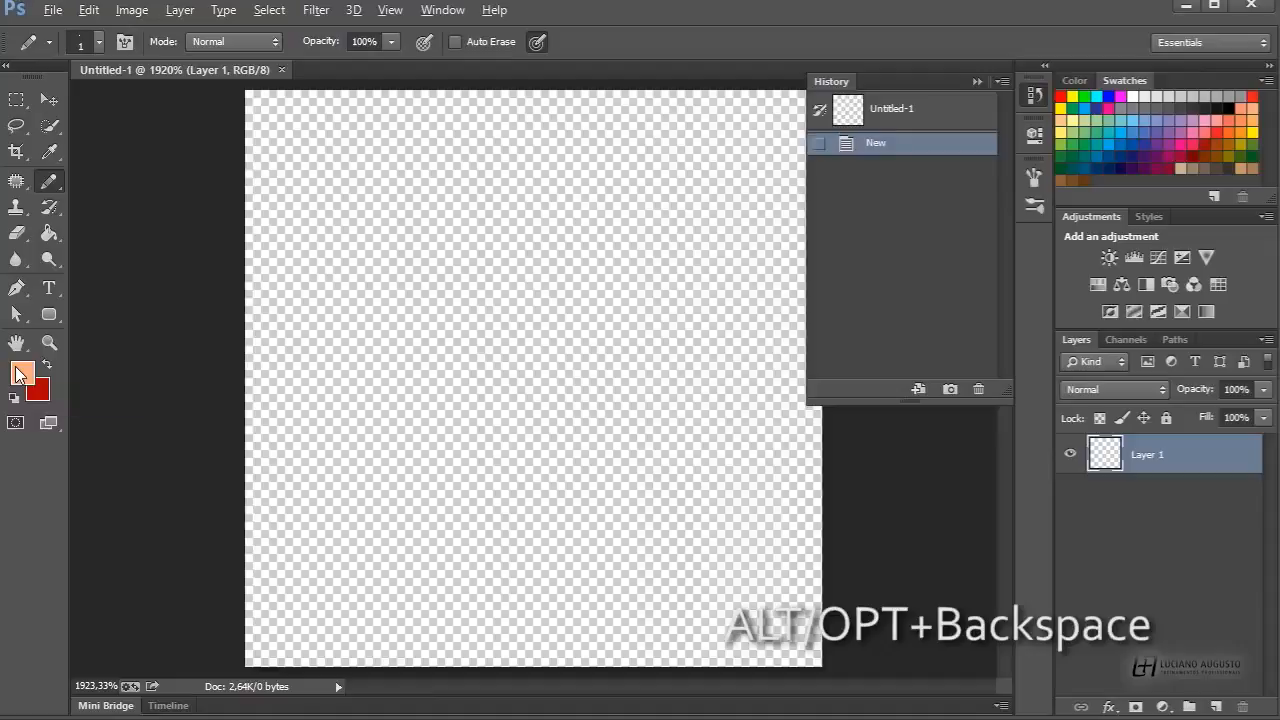
Fill Layer 1 with the peach foreground colour and the red background colour in alternation, eight fills in all, ending on peach.
key(alt+BackSpace)
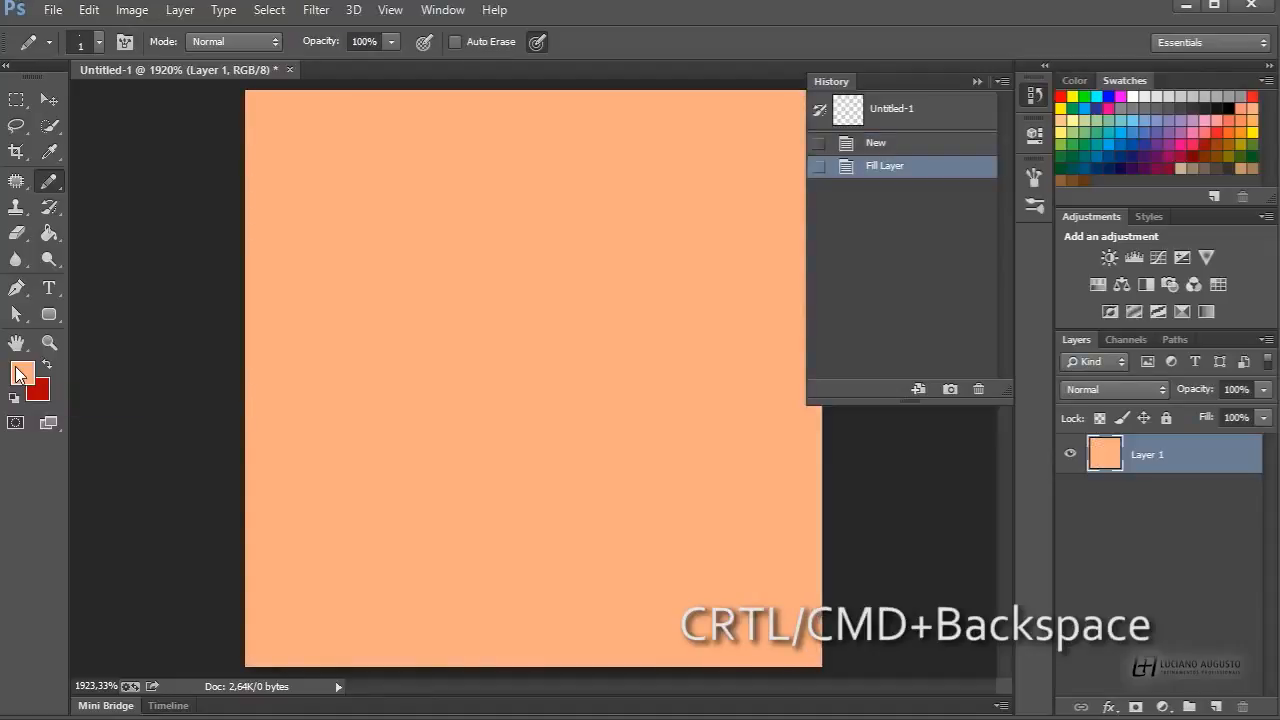
key(ctrl+BackSpace)
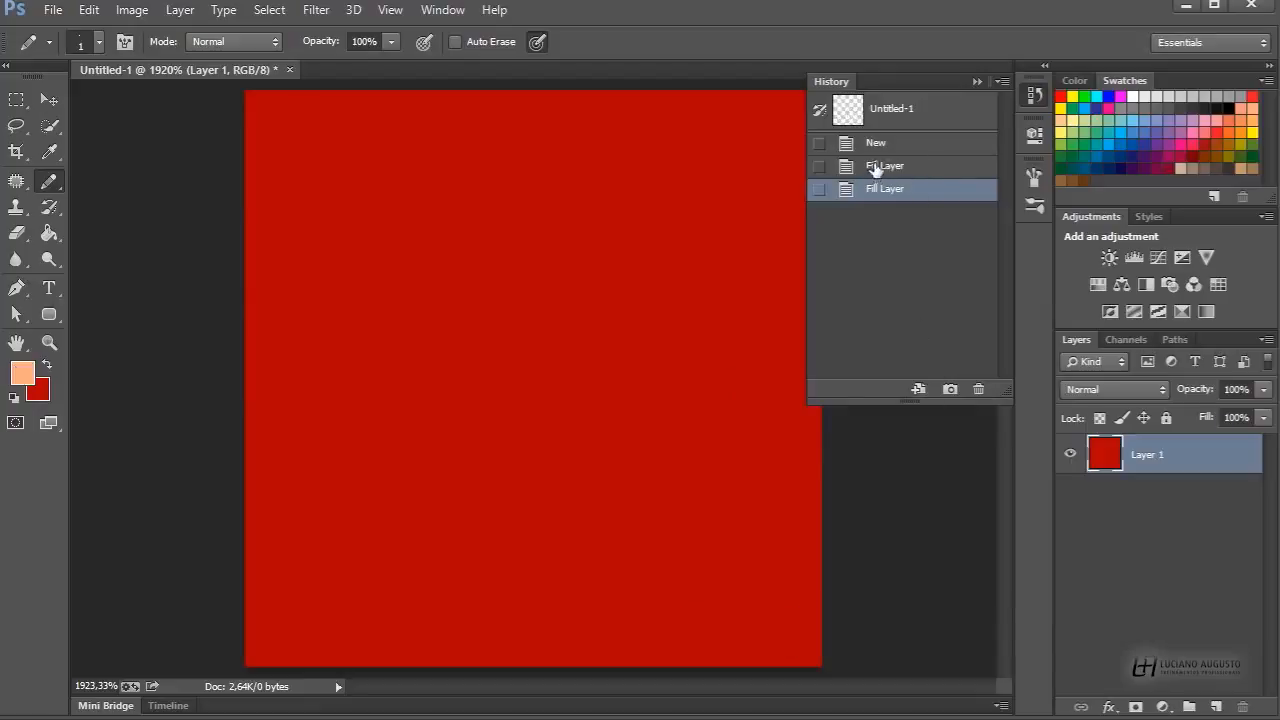
key(ctrl+BackSpace)
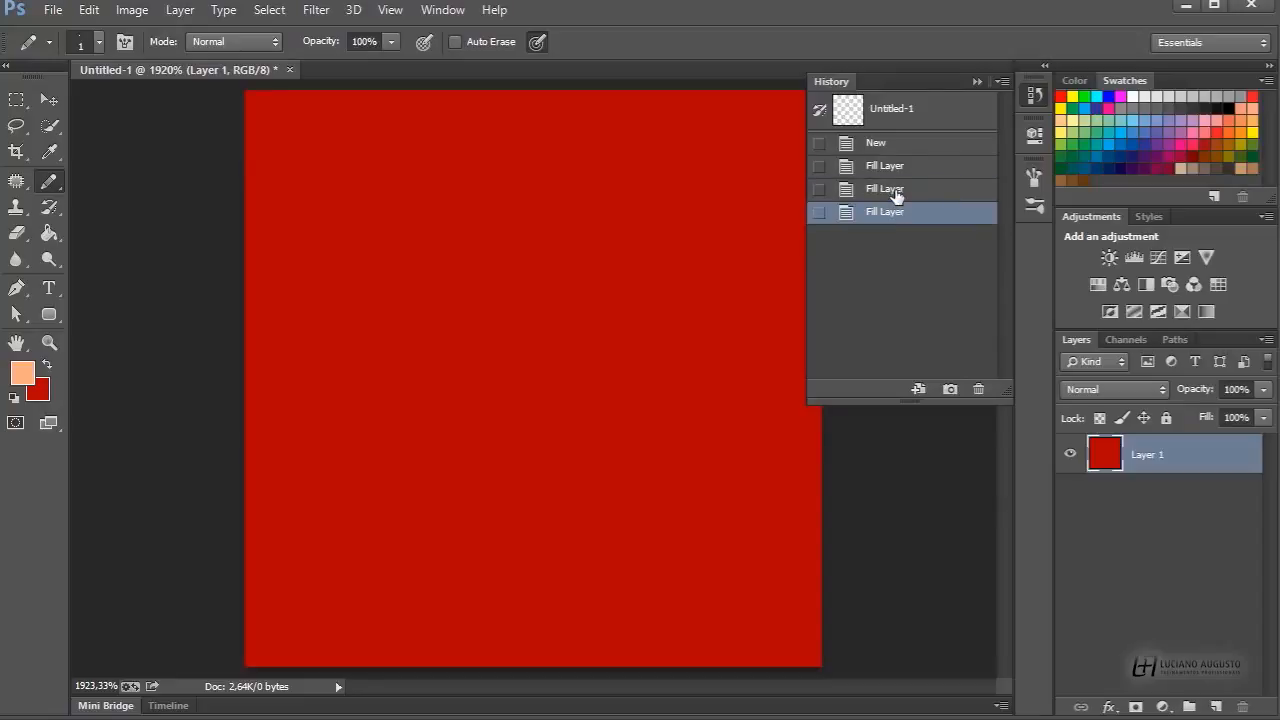
key(alt+BackSpace)
key(ctrl+BackSpace)
key(alt+BackSpace)
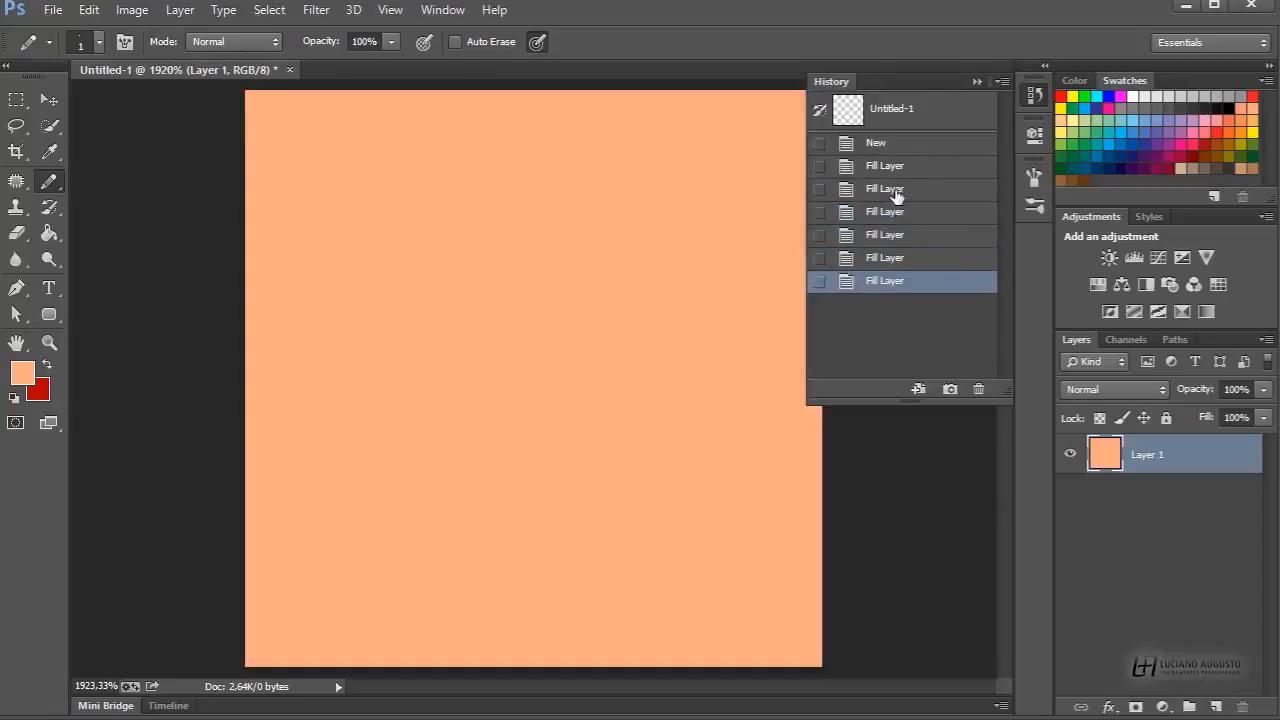
key(ctrl+BackSpace)
key(alt+BackSpace)
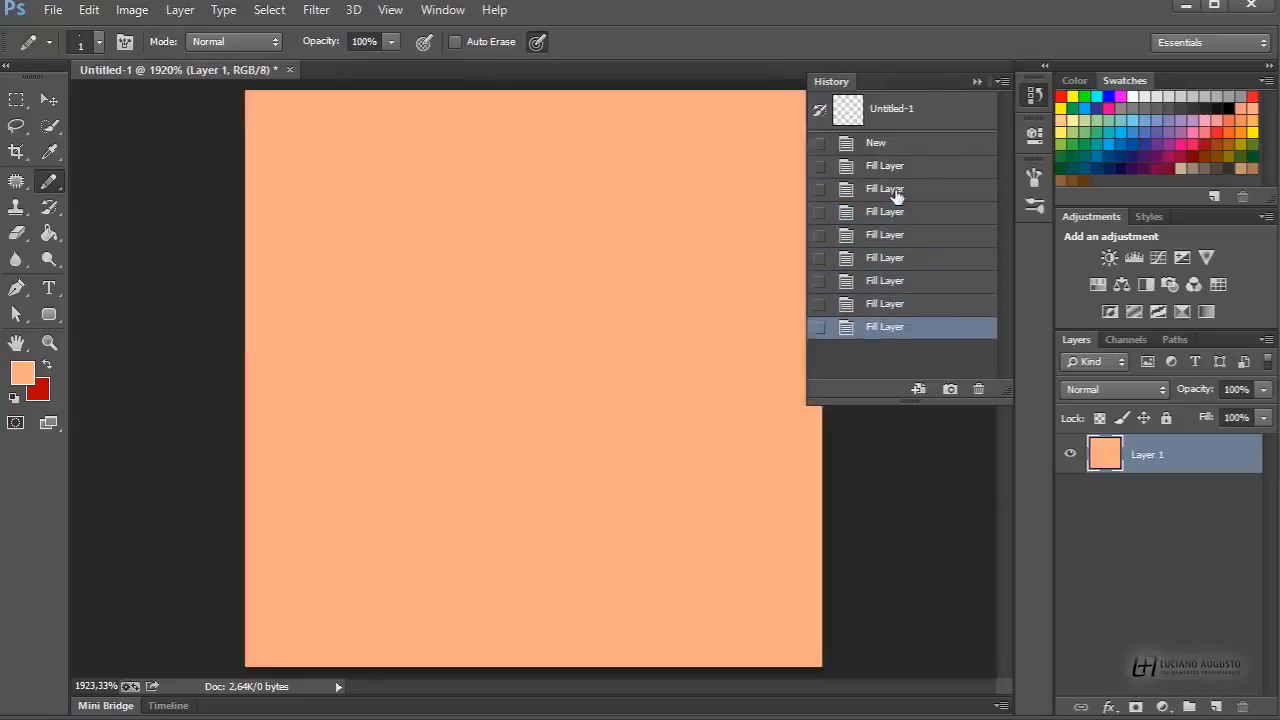
Fill the whole canvas with brown, light blue and light green swatch colours in turn using the Paint Bucket.
click(50, 232)
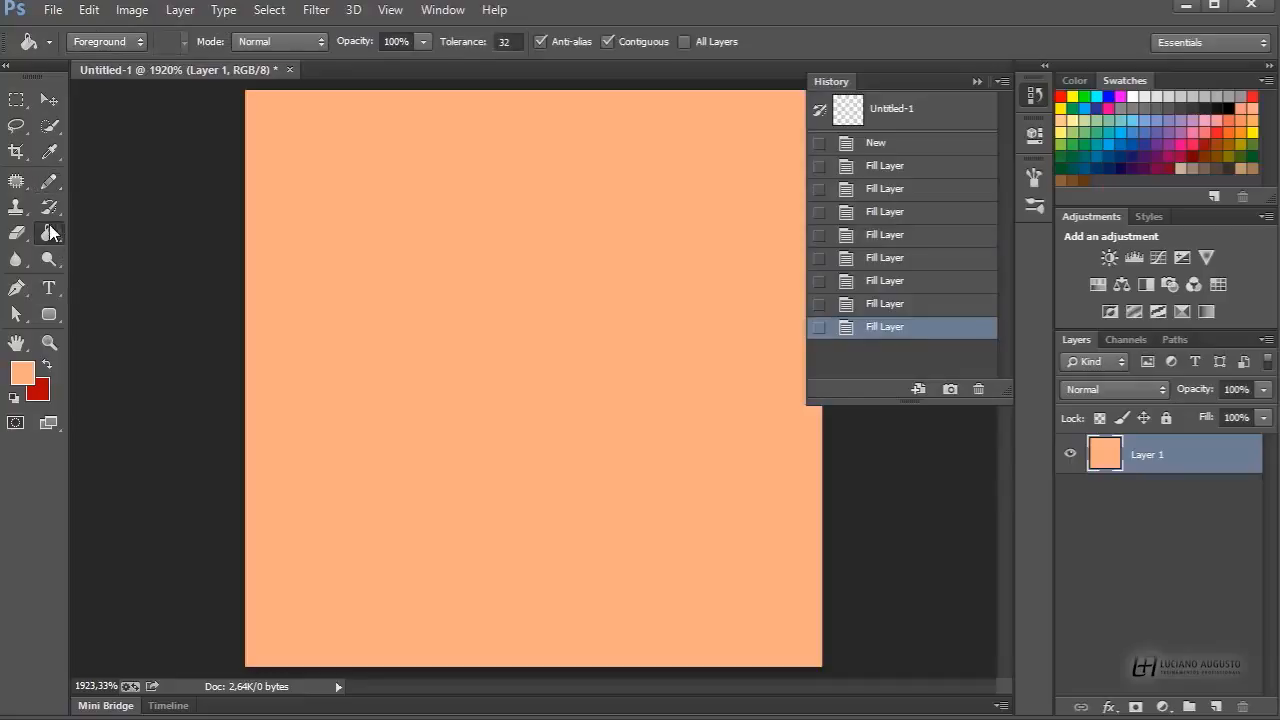
click(1233, 129)
click(553, 304)
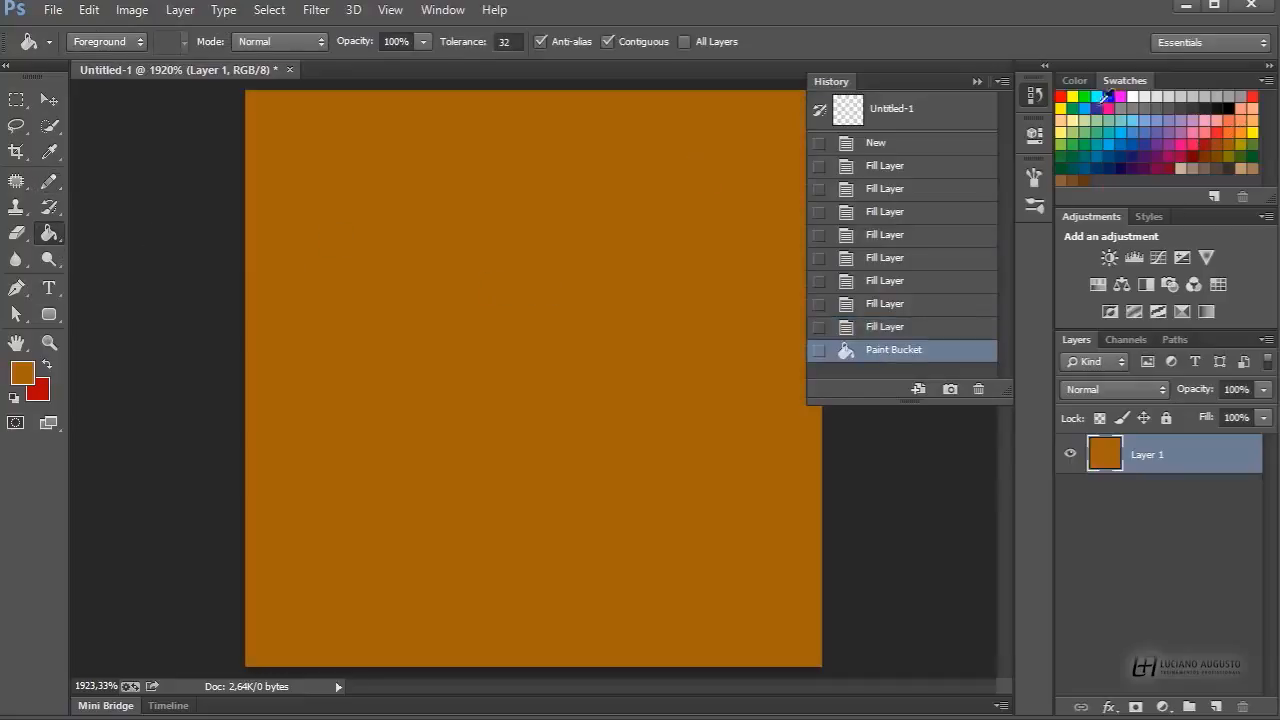
click(1125, 117)
click(545, 340)
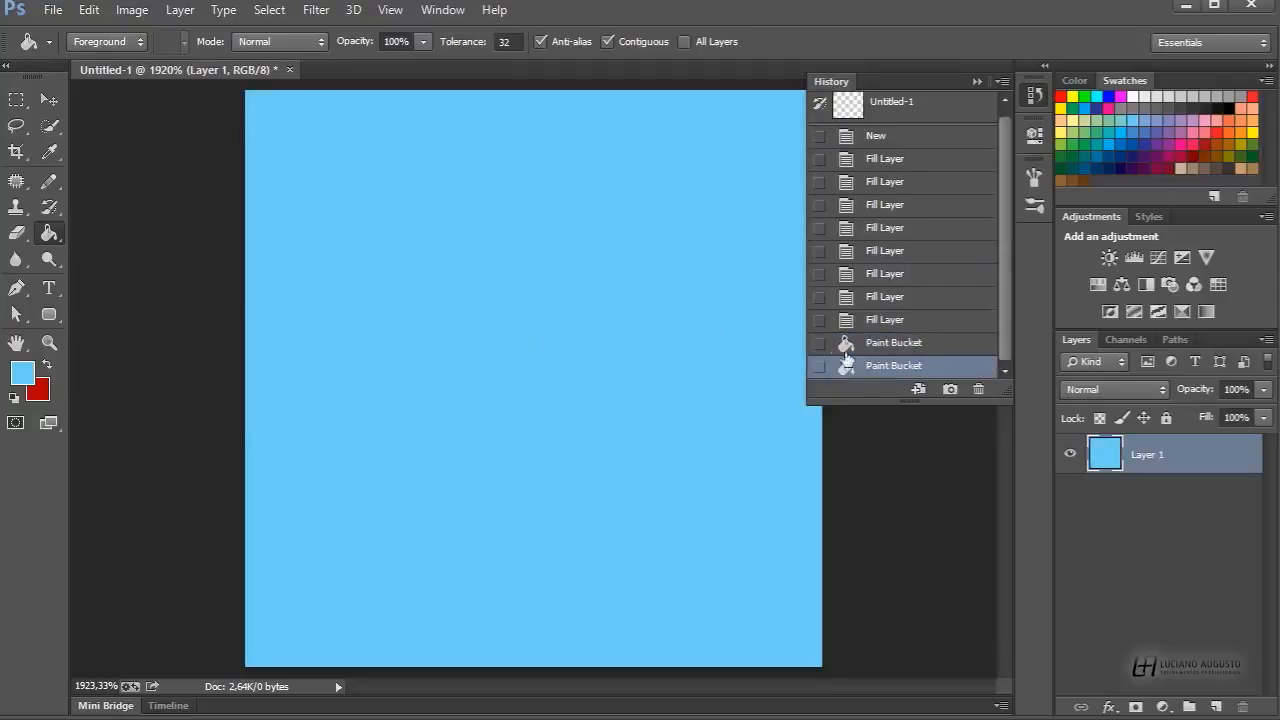
click(1086, 119)
click(597, 375)
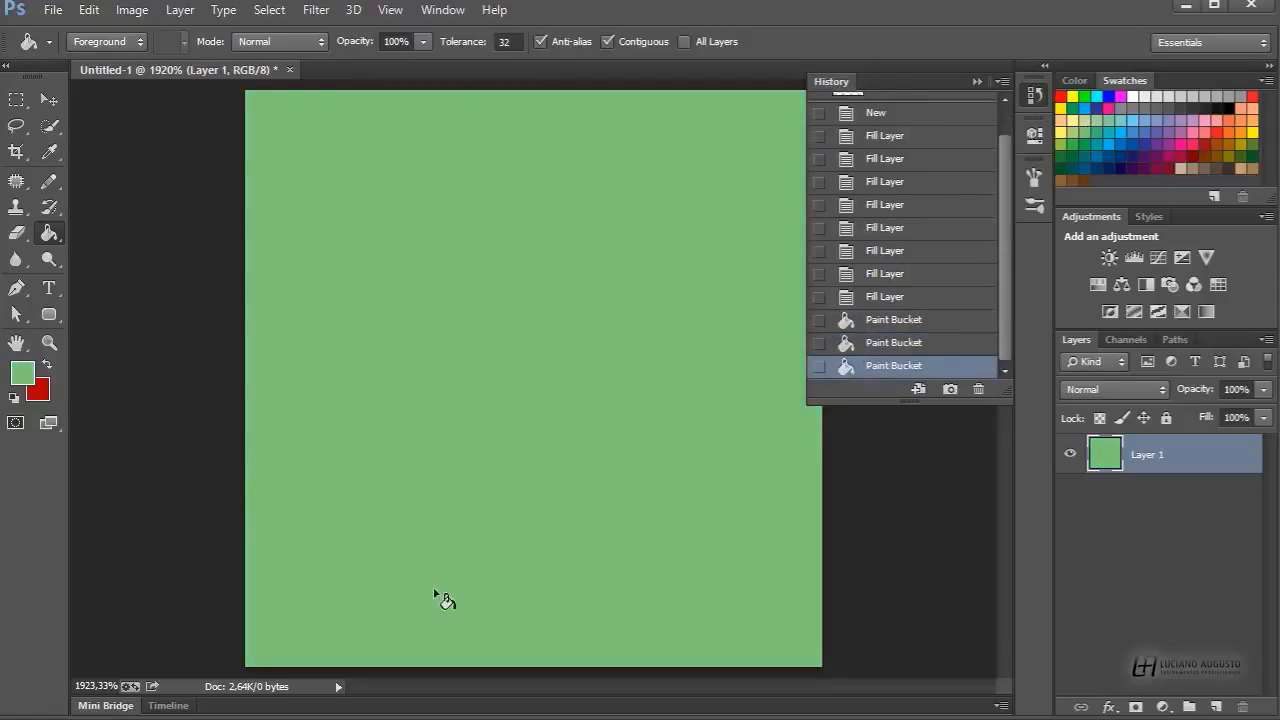
With the History Brush at size 6, paint a diagonal band across the canvas's upper-left corner from the first peach Fill Layer state.
click(49, 207)
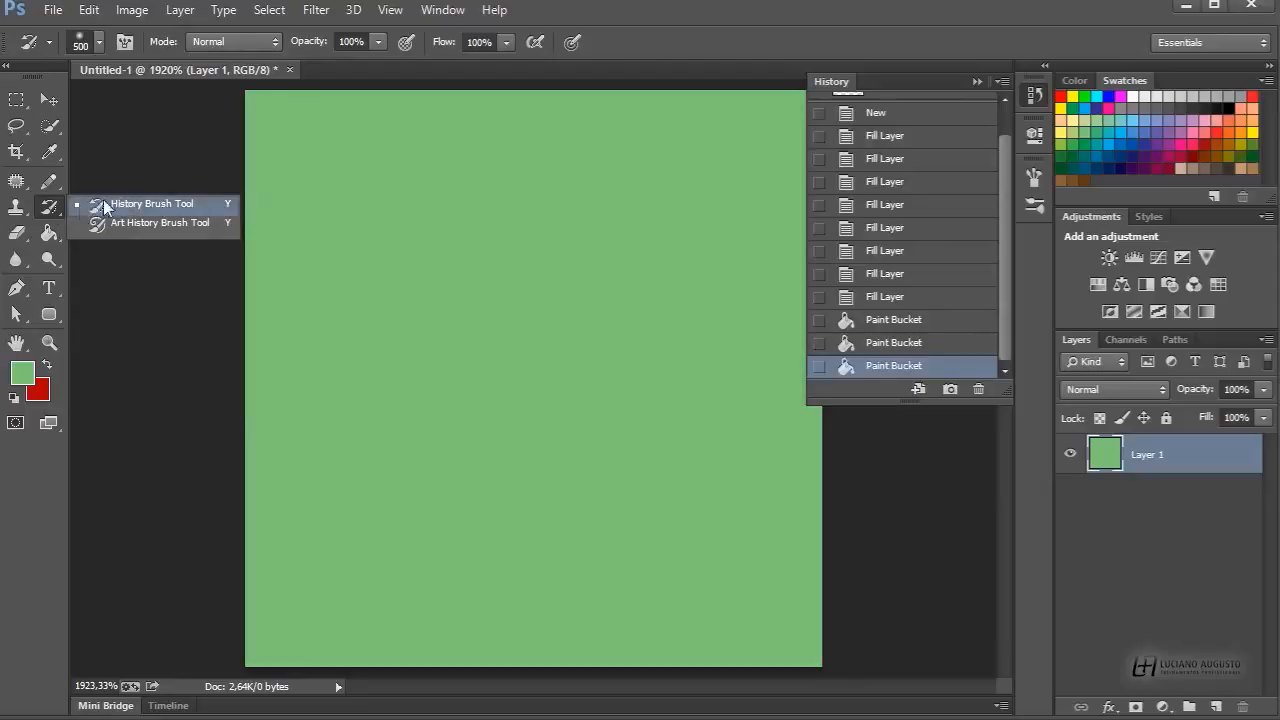
click(185, 208)
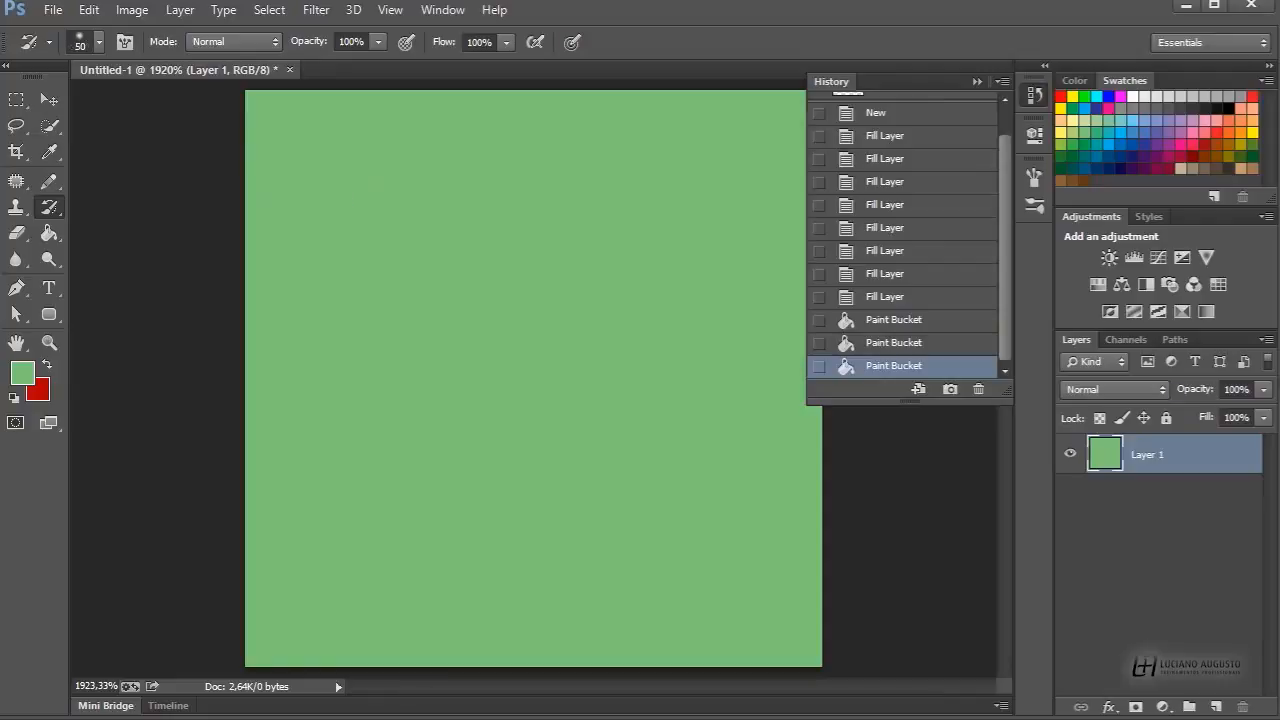
key(bracketright)
key(bracketright)
drag(1005, 240, 1001, 190)
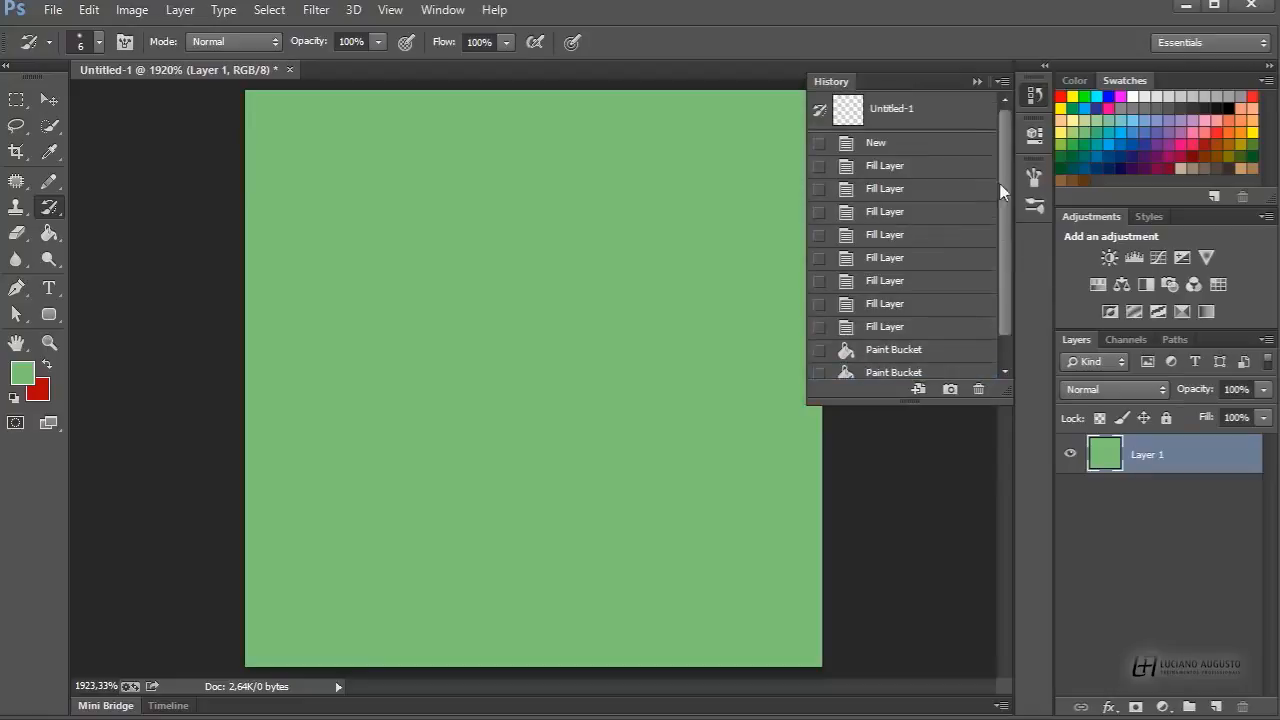
click(818, 168)
mouse_move(345, 125)
mouse_down()
mouse_move(257, 240)
mouse_move(329, 143)
mouse_move(505, 95)
mouse_up()
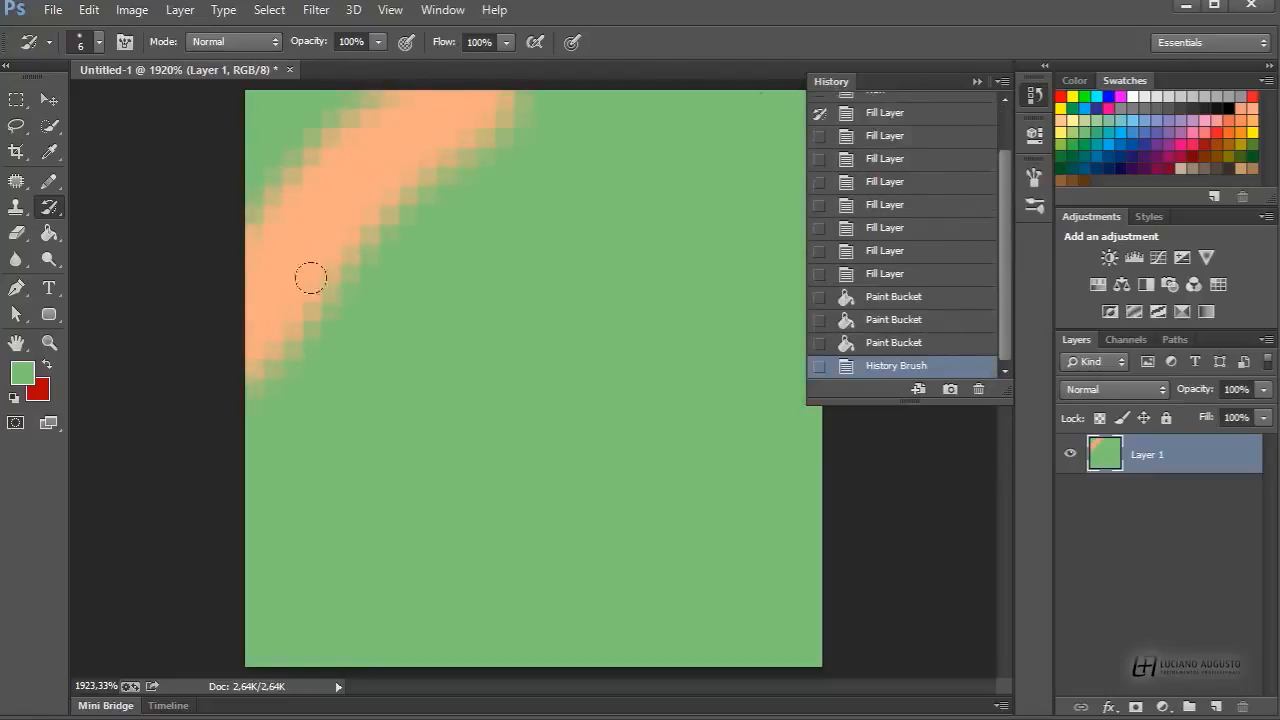
Paint a broad red diagonal band beside the peach one with the History Brush, using red Fill Layer states as sources.
click(819, 136)
mouse_move(255, 400)
mouse_down()
mouse_move(266, 289)
mouse_move(530, 62)
mouse_move(570, 95)
mouse_up()
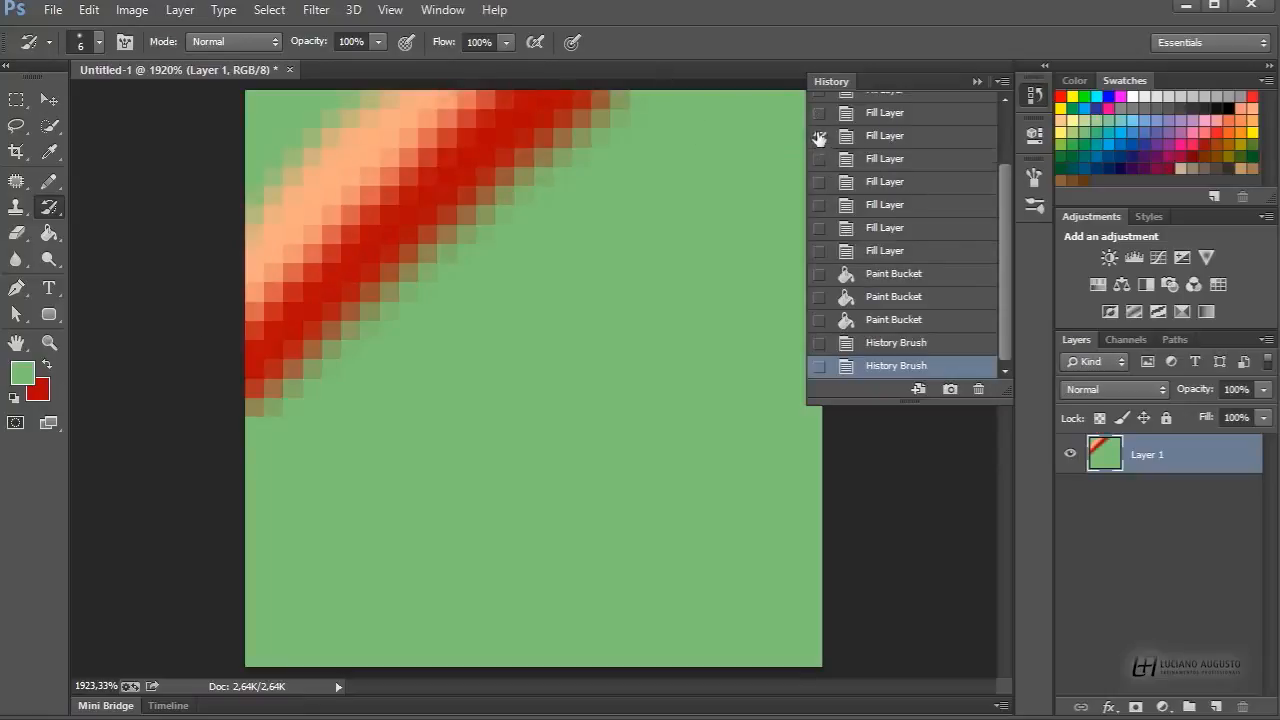
mouse_move(160, 455)
mouse_down()
mouse_move(635, 92)
mouse_move(760, 86)
mouse_up()
click(819, 204)
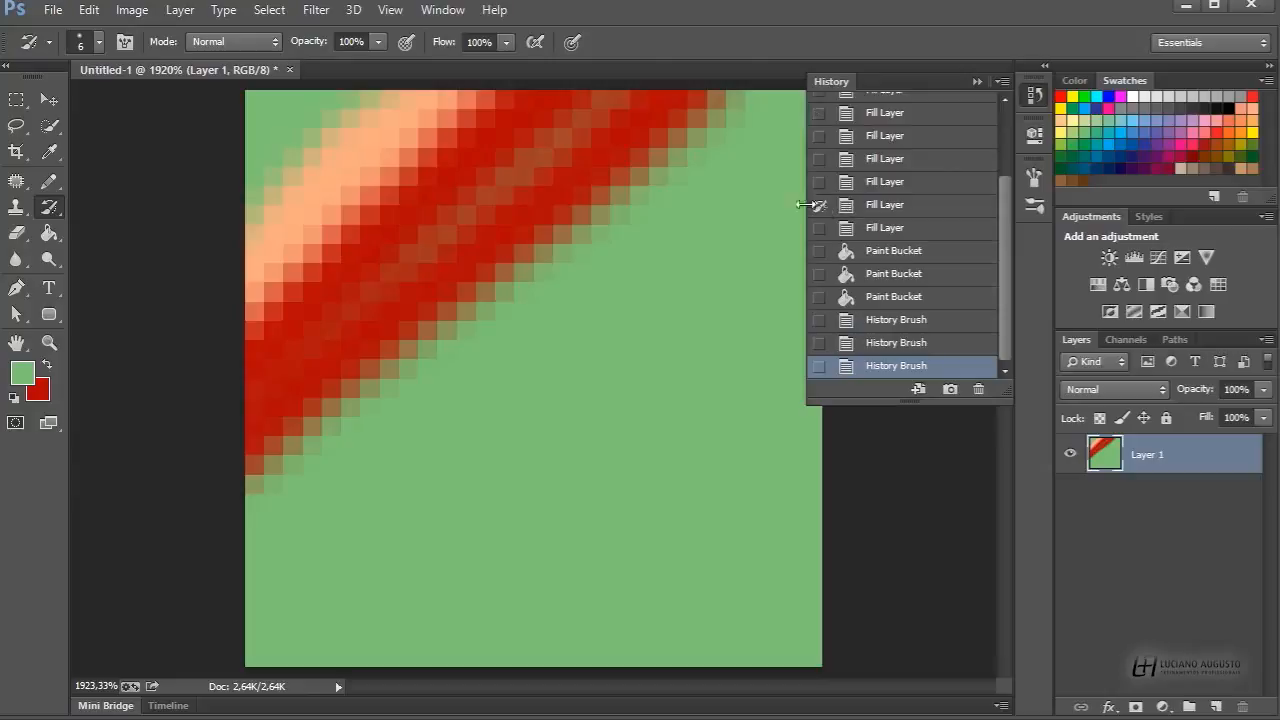
mouse_move(178, 395)
mouse_down()
mouse_move(565, 135)
mouse_move(660, 88)
mouse_up()
Paint a light blue diagonal band below the red one from history, and brush green over part of it from the green Paint Bucket state.
click(819, 250)
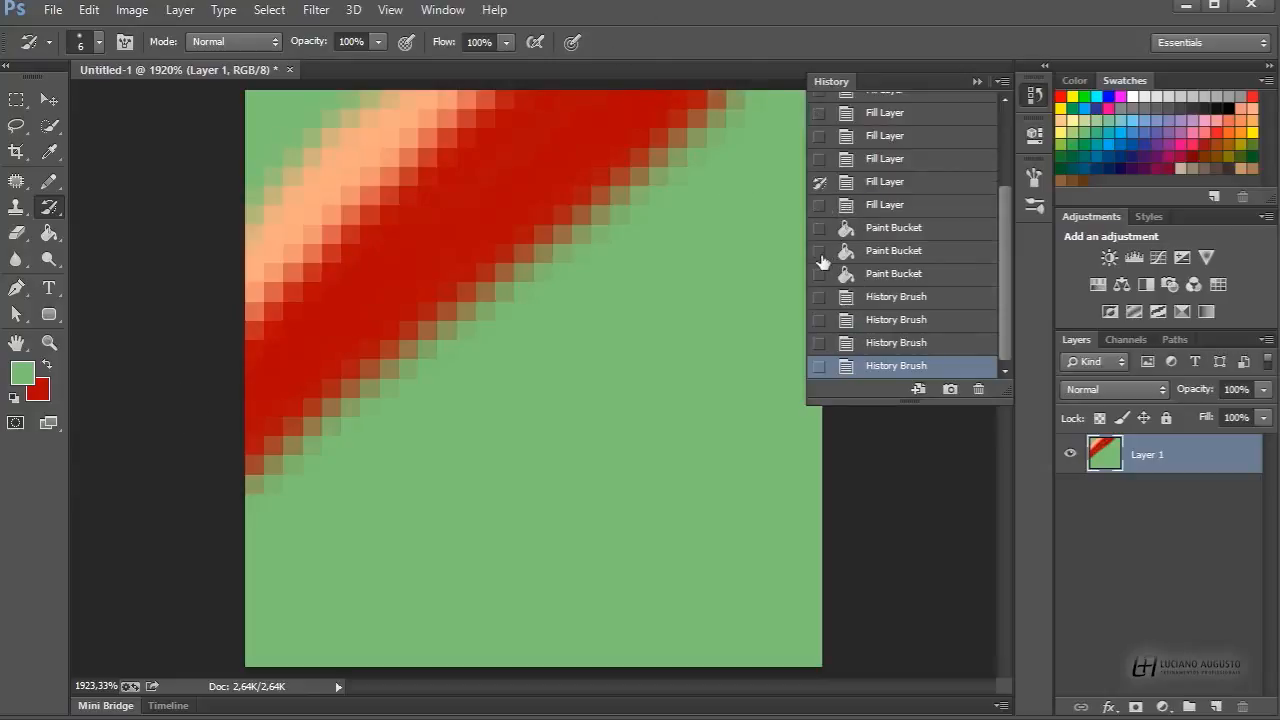
drag(210, 505, 790, 100)
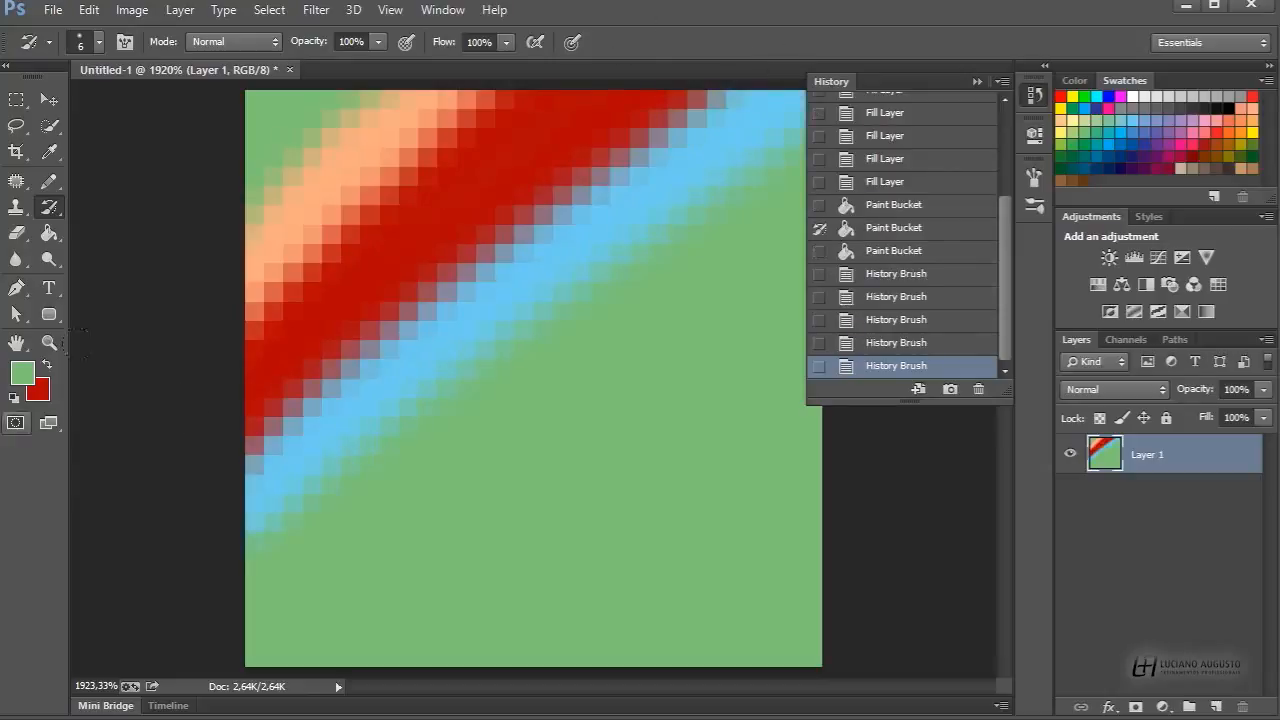
click(819, 250)
drag(118, 537, 794, 97)
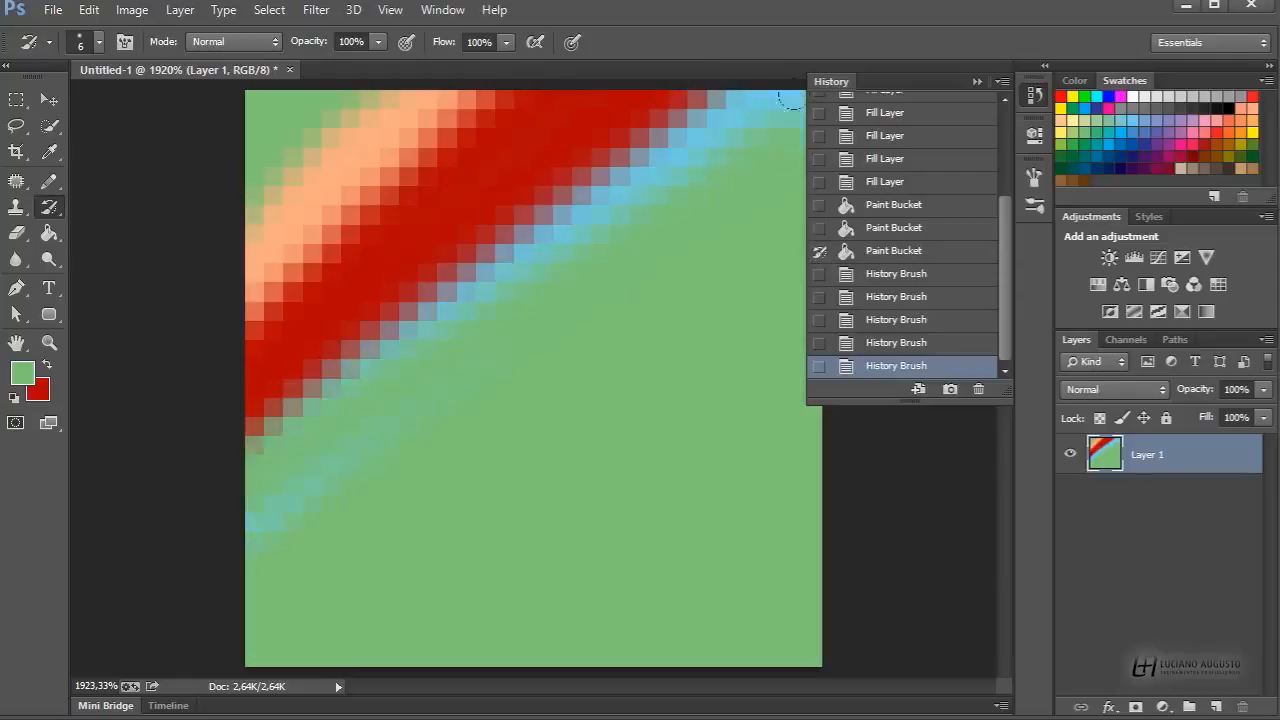
Paint a short peach stroke across the red and blue bands, using a peach Fill Layer state as the history source.
click(819, 250)
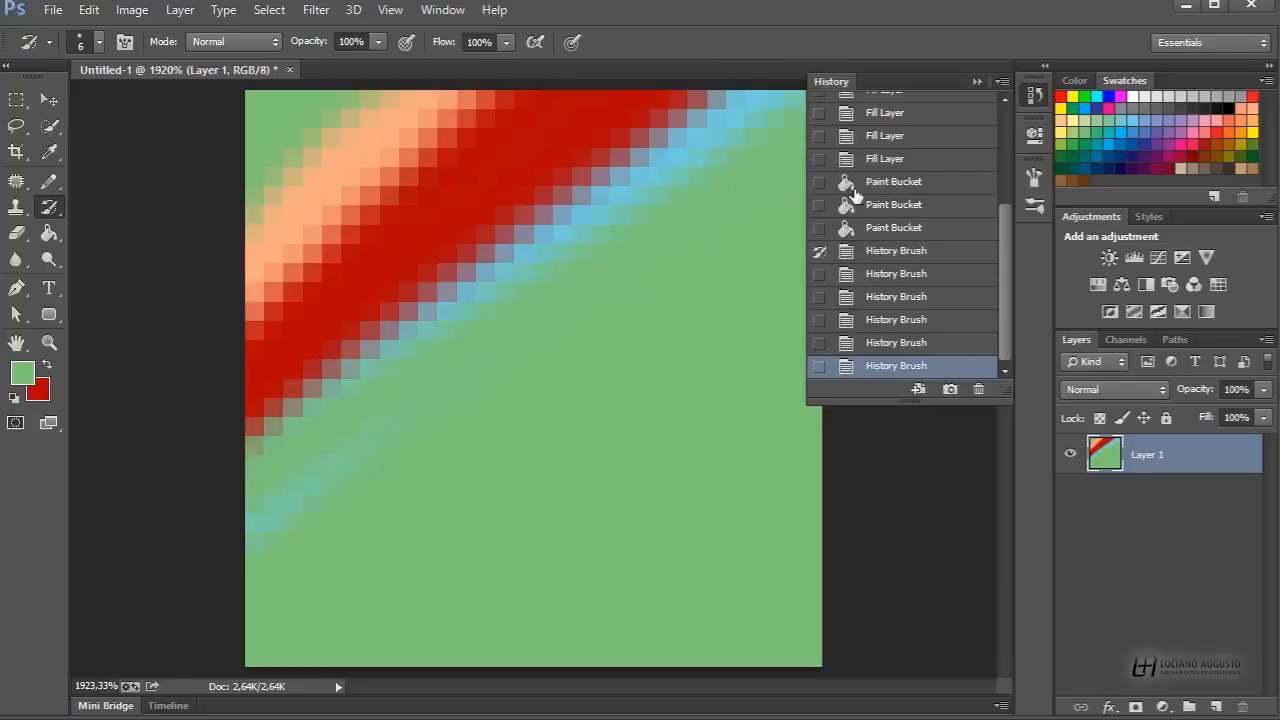
click(819, 112)
mouse_move(255, 185)
mouse_down()
mouse_move(431, 252)
mouse_move(530, 320)
mouse_up()
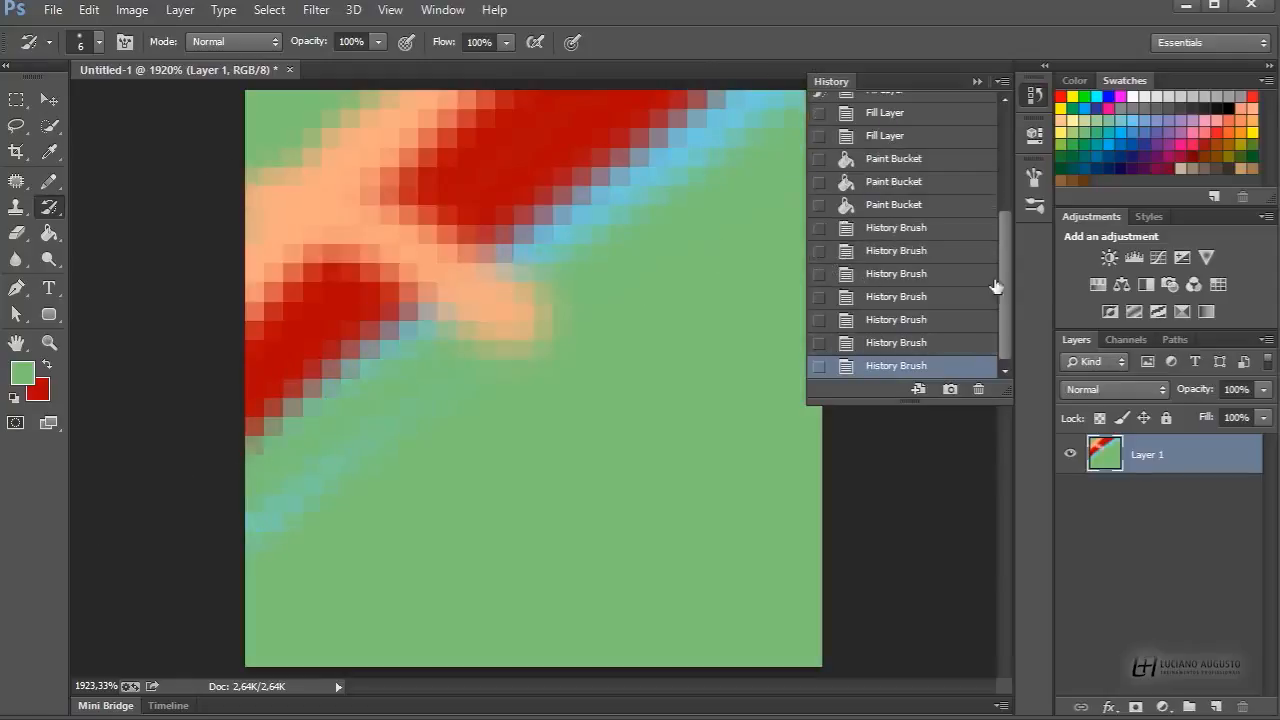
Brush most of the canvas back to transparency with the History Brush, using the original Untitled-1 snapshot as source.
drag(1002, 283, 995, 143)
click(820, 108)
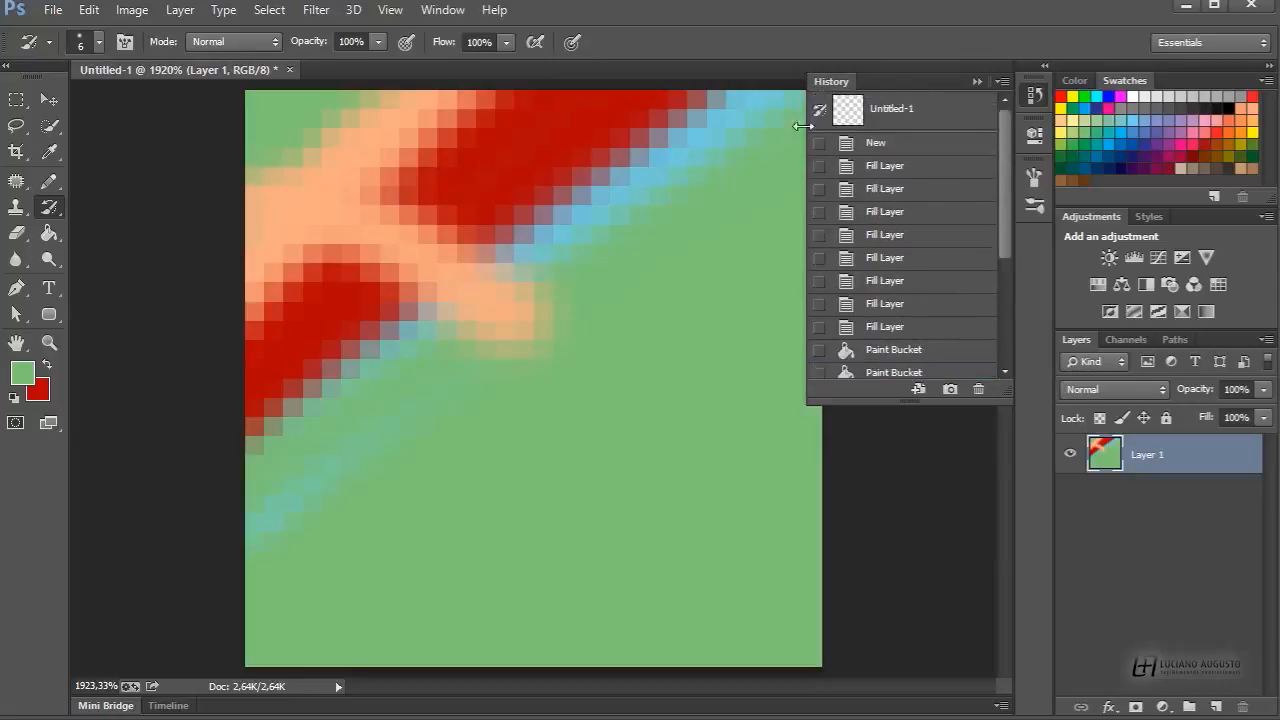
mouse_move(258, 270)
mouse_down()
mouse_move(290, 110)
mouse_move(248, 202)
mouse_move(306, 183)
mouse_move(274, 309)
mouse_move(386, 211)
mouse_move(650, 100)
mouse_up()
mouse_move(667, 42)
mouse_down()
mouse_move(266, 451)
mouse_move(663, 257)
mouse_move(607, 521)
mouse_move(897, 294)
mouse_up()
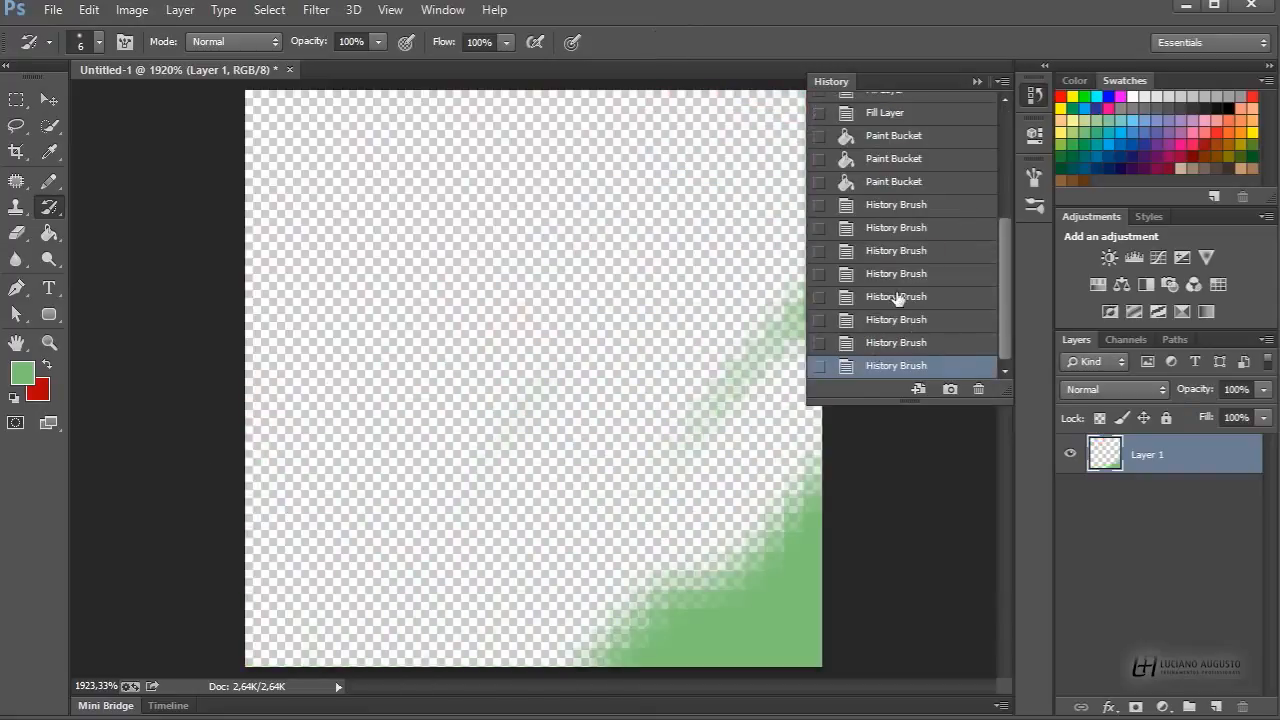
Revert the document to the light blue Paint Bucket state in the history.
click(826, 158)
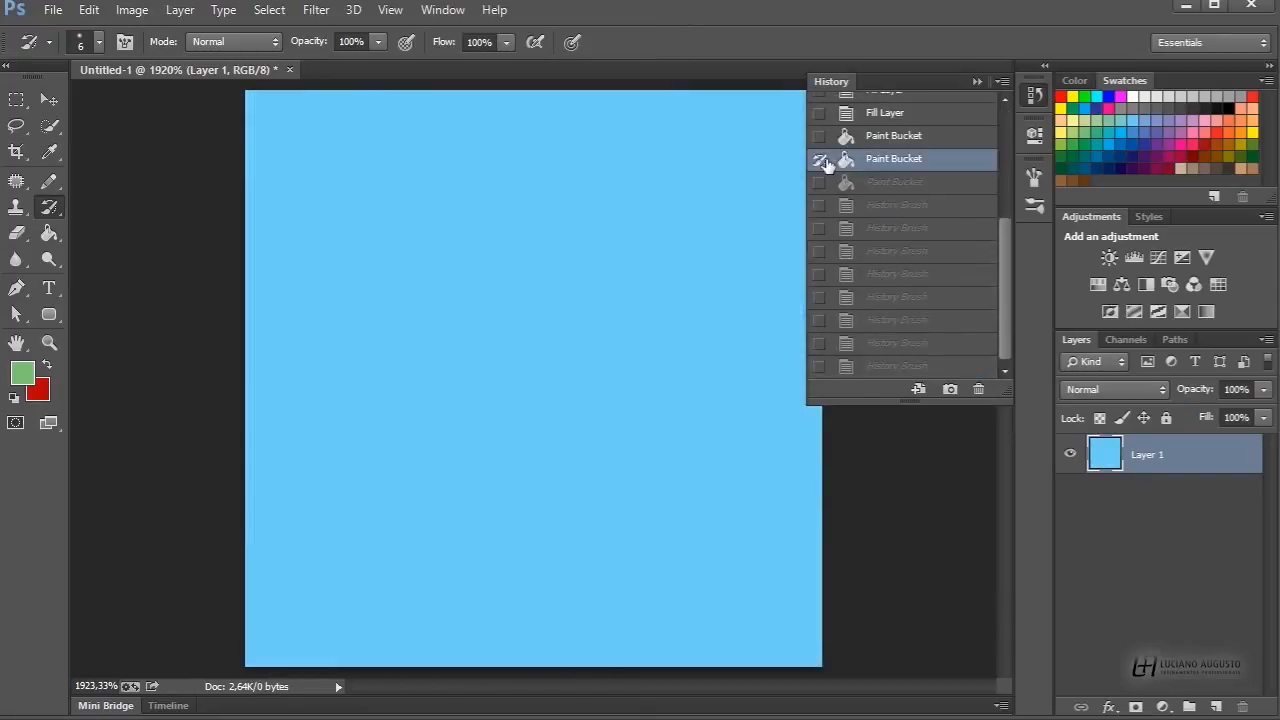
click(820, 158)
With the Eraser in Block mode and Erase to History enabled, draw a short peach diagonal from the fourth Fill Layer state.
drag(1004, 268, 997, 131)
click(818, 236)
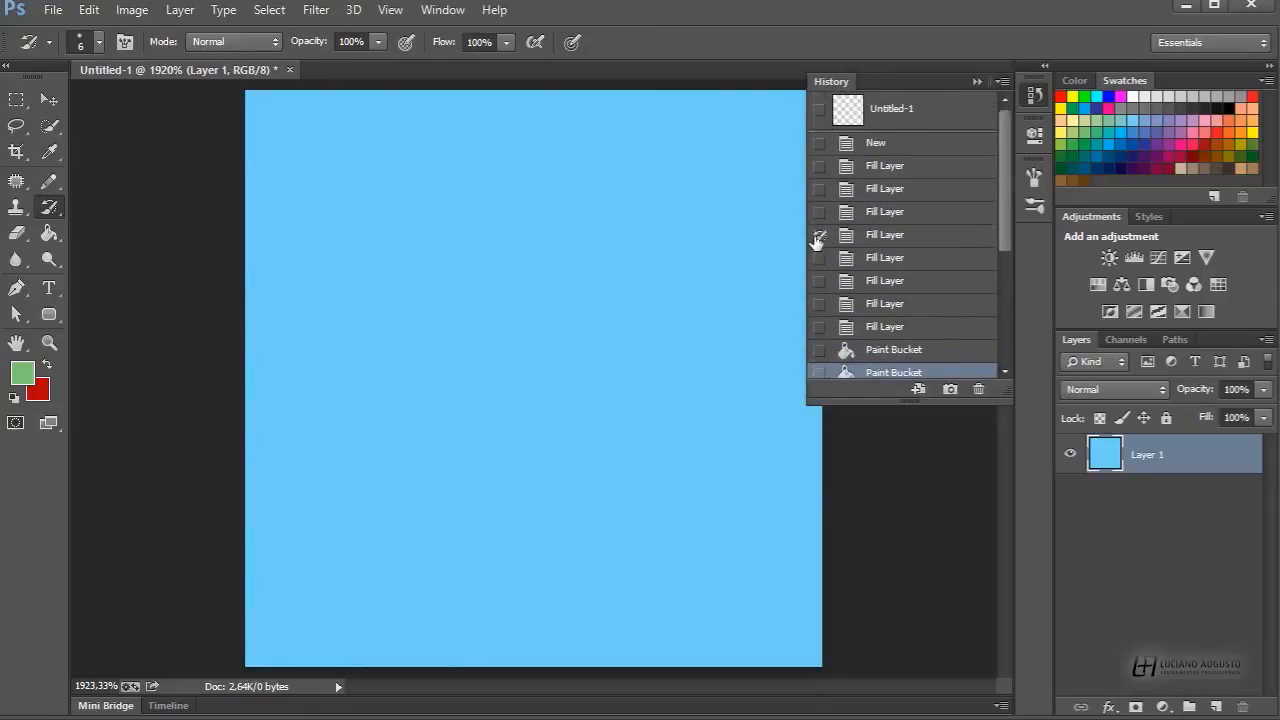
key(e)
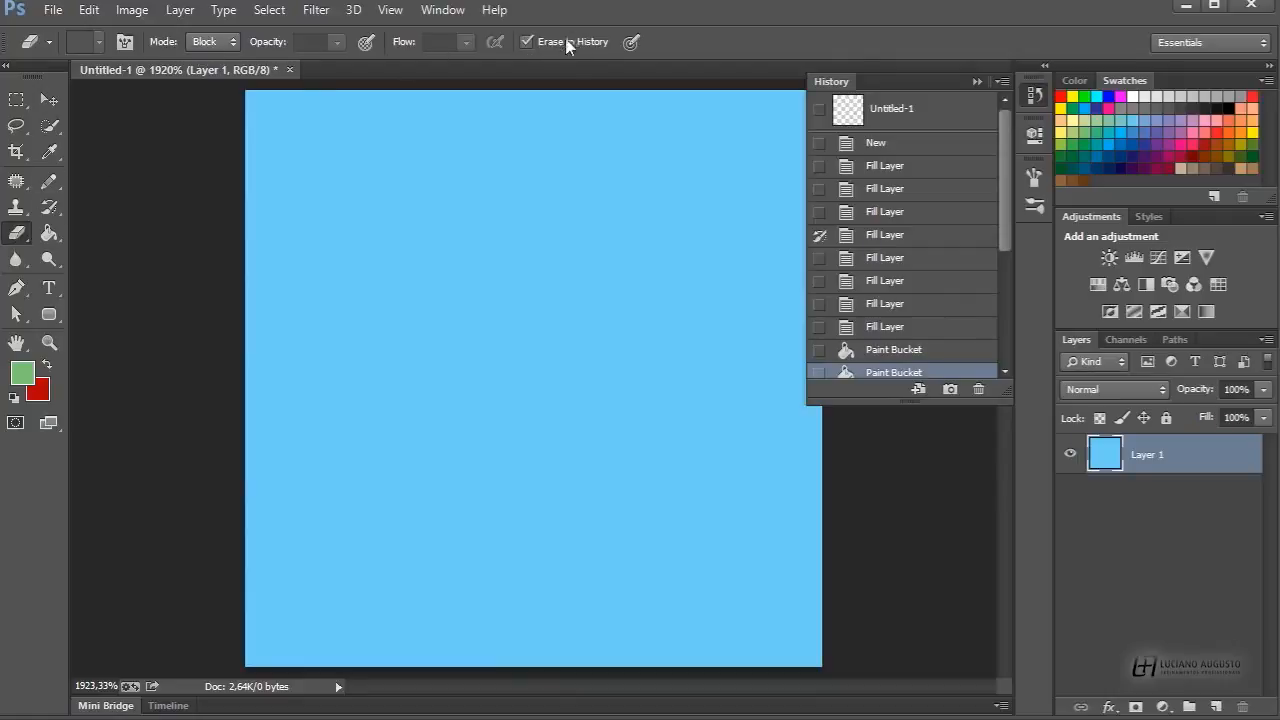
drag(392, 218, 309, 322)
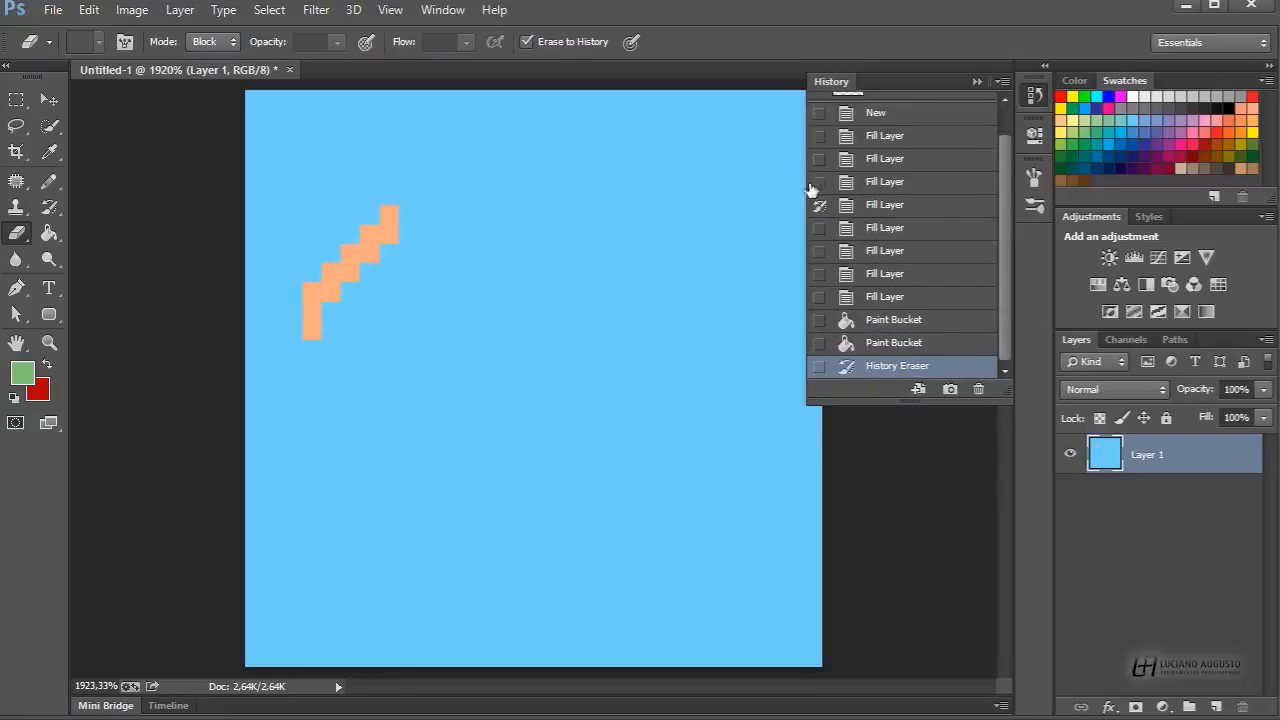
Erase a red diagonal across the peach stroke, using the fifth Fill Layer state as the history source.
click(819, 227)
click(292, 215)
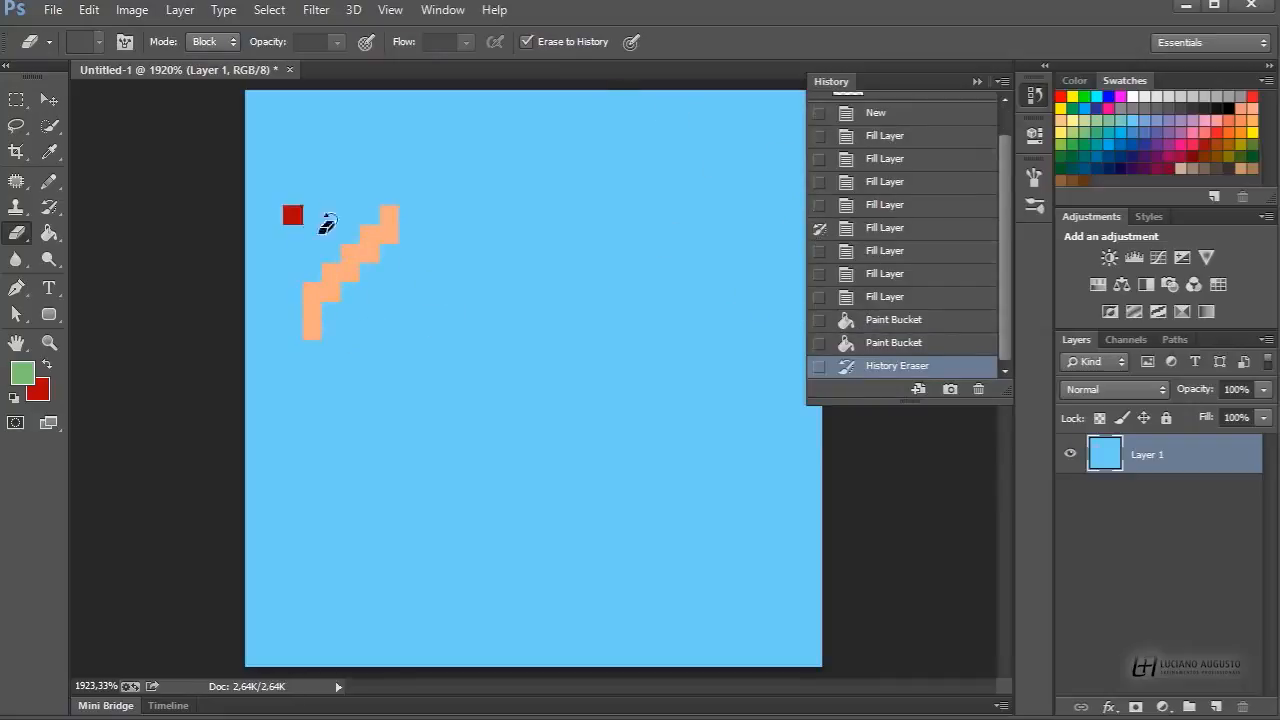
drag(327, 224, 485, 388)
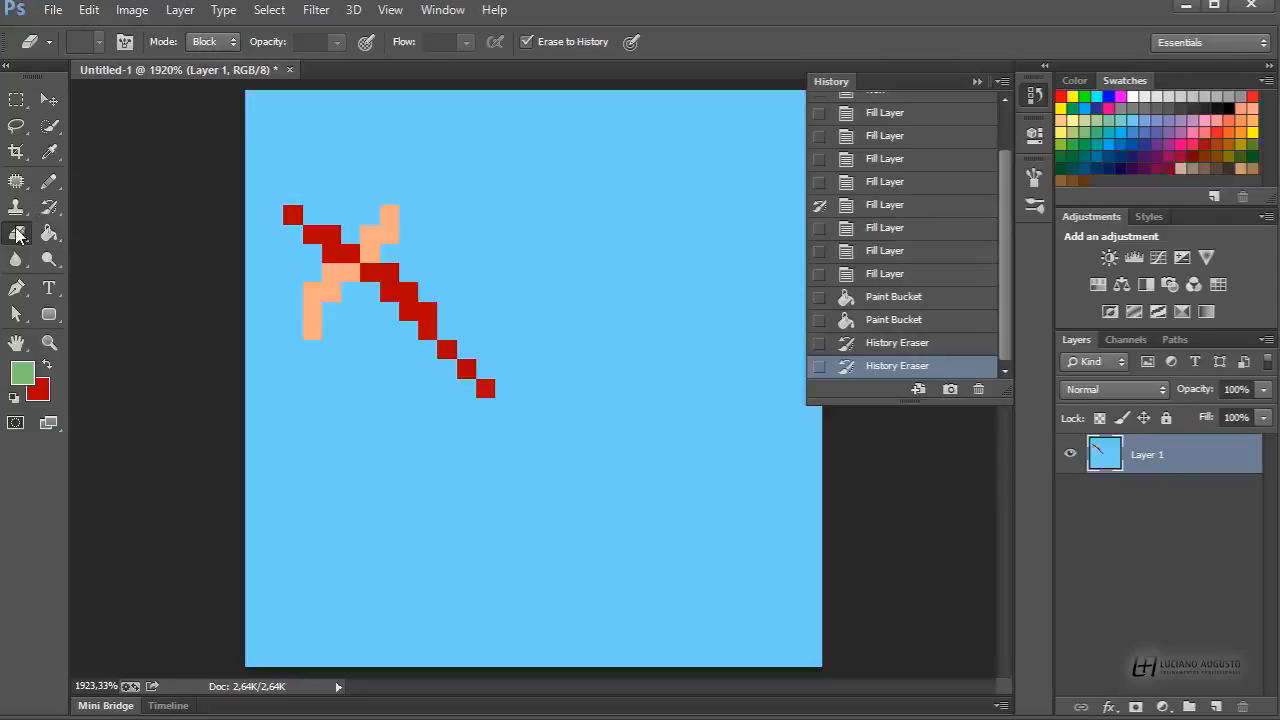
Switch the Eraser to Pencil mode and erase a large, hard-edged red area in the canvas's upper middle.
click(212, 41)
click(205, 80)
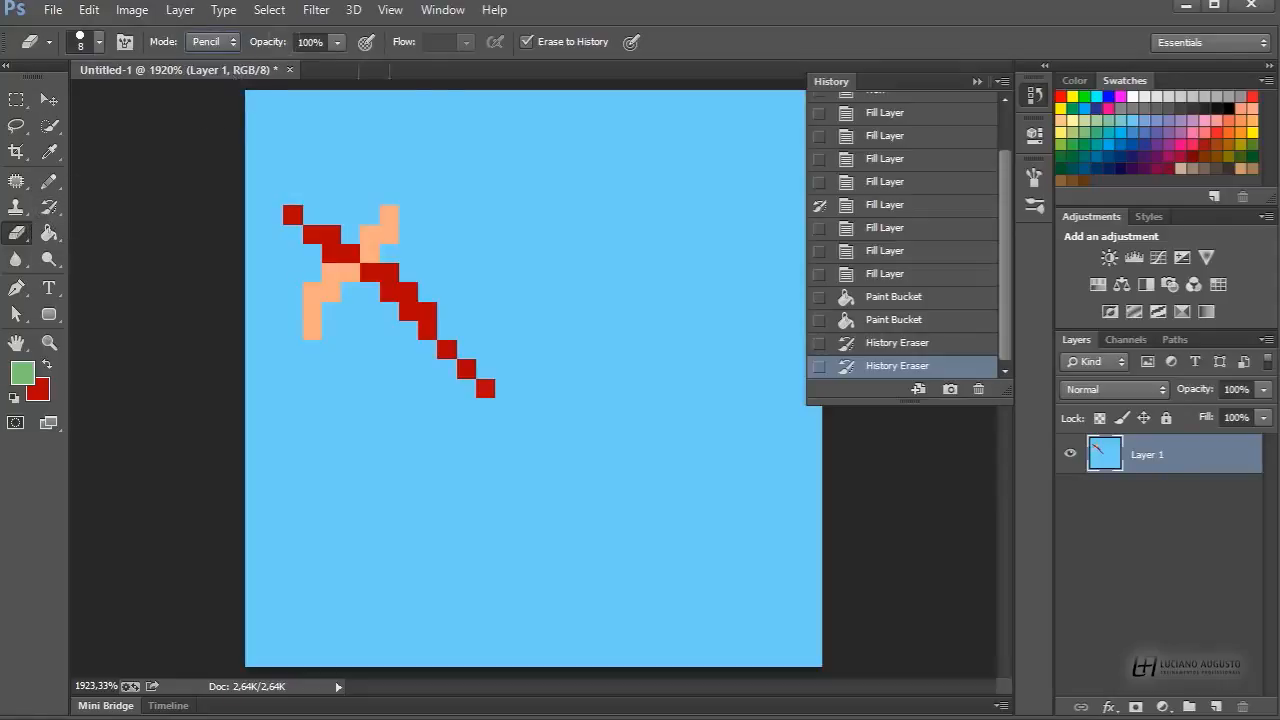
mouse_move(490, 190)
mouse_down()
mouse_move(463, 223)
mouse_move(560, 283)
mouse_up()
Switch the Eraser to Brush mode and erase a soft, semi-transparent red patch in the canvas's lower-left area.
click(212, 41)
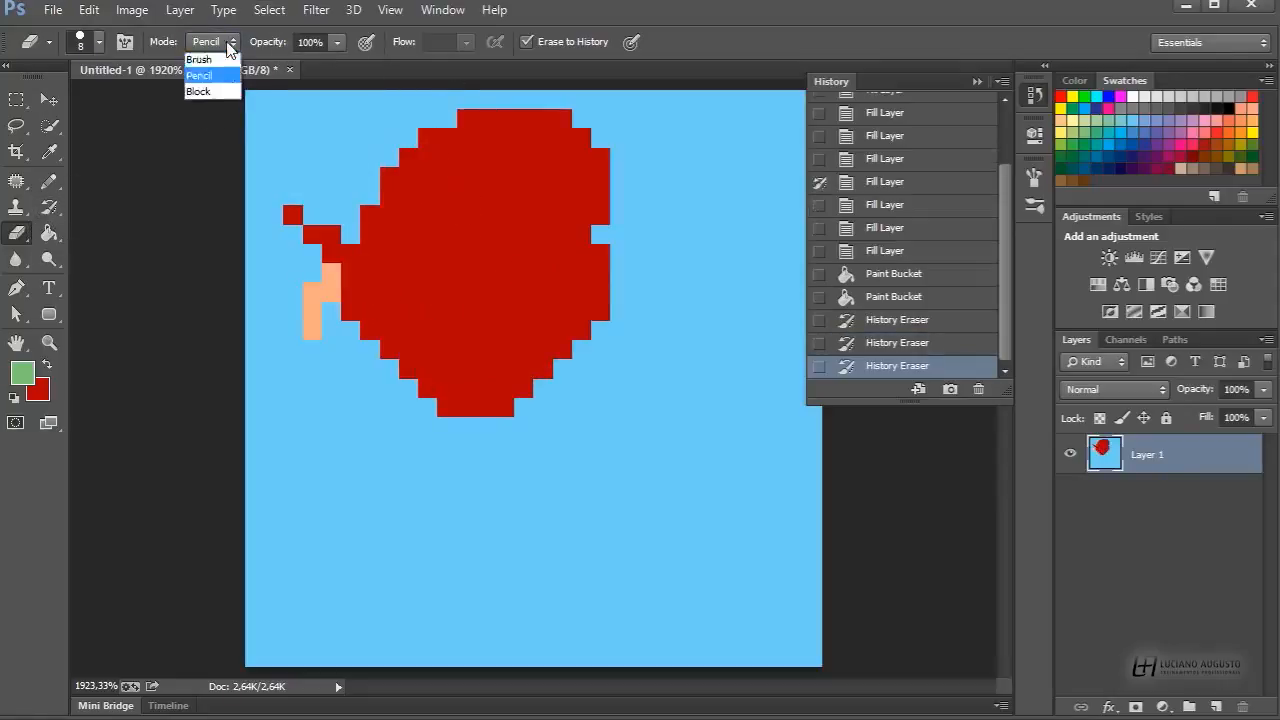
click(221, 67)
drag(263, 406, 450, 428)
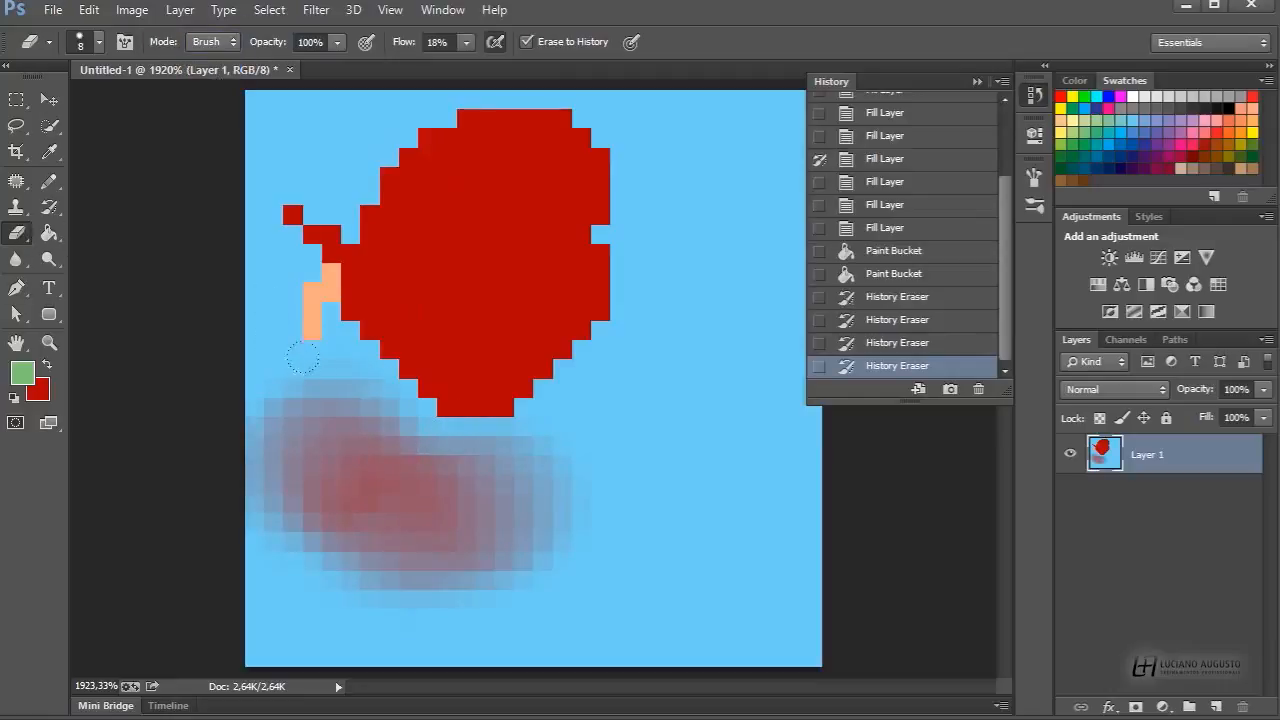
Erase a wide, soft peach diagonal across both red areas, using the preceding Fill Layer state as the history source.
click(819, 135)
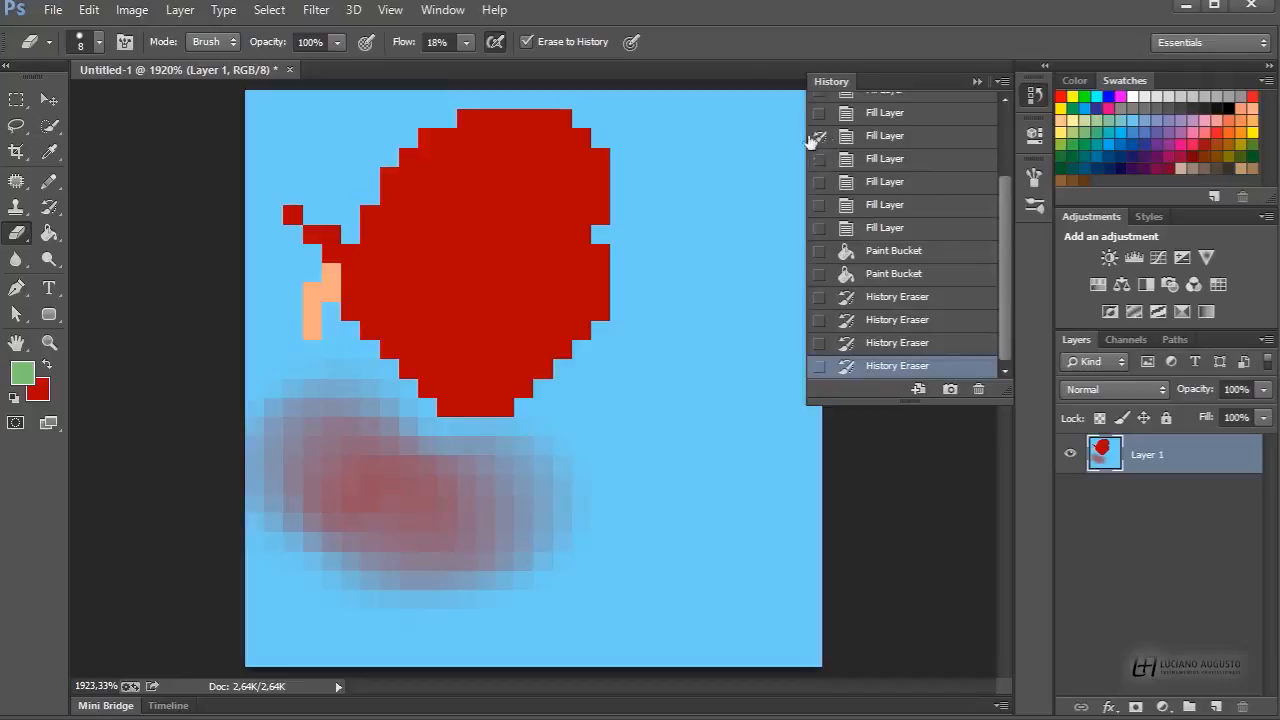
mouse_move(480, 250)
mouse_down()
mouse_move(395, 307)
mouse_move(535, 300)
mouse_move(370, 455)
mouse_move(320, 475)
mouse_up()
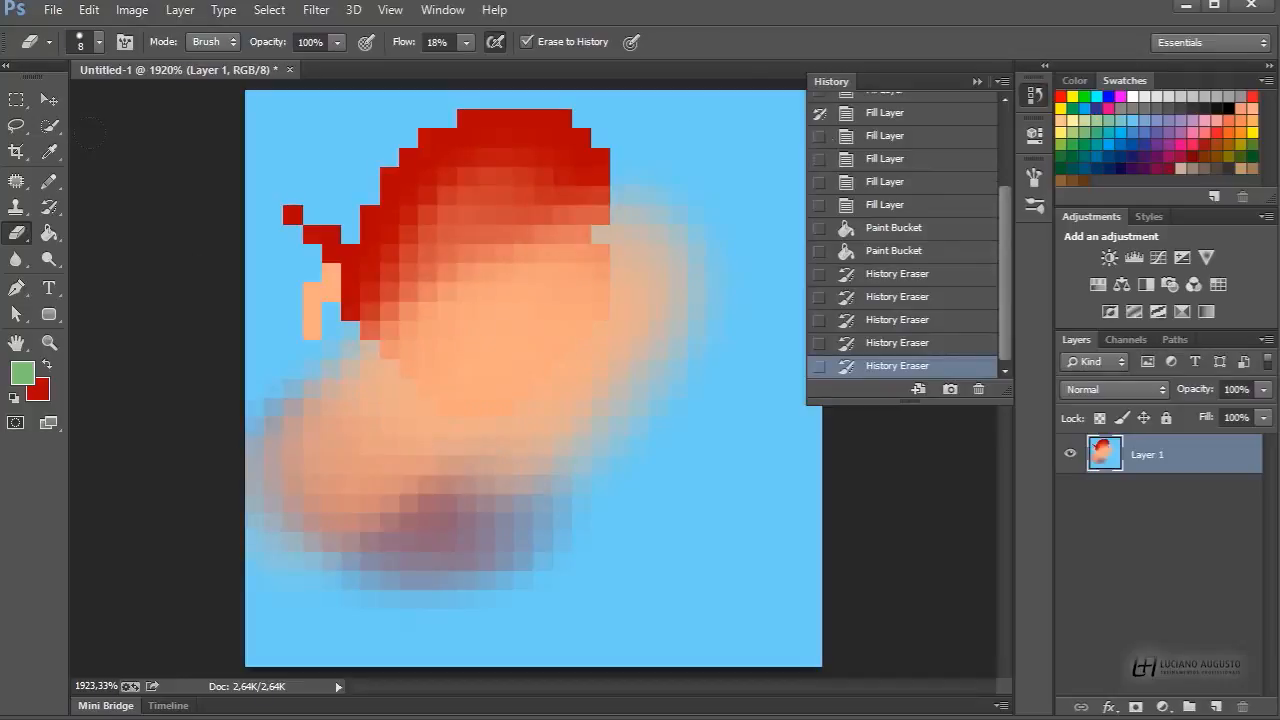
With Erase to History off, erase the layer to transparency using the Eraser in Brush mode, enlarged to size 35.
click(49, 207)
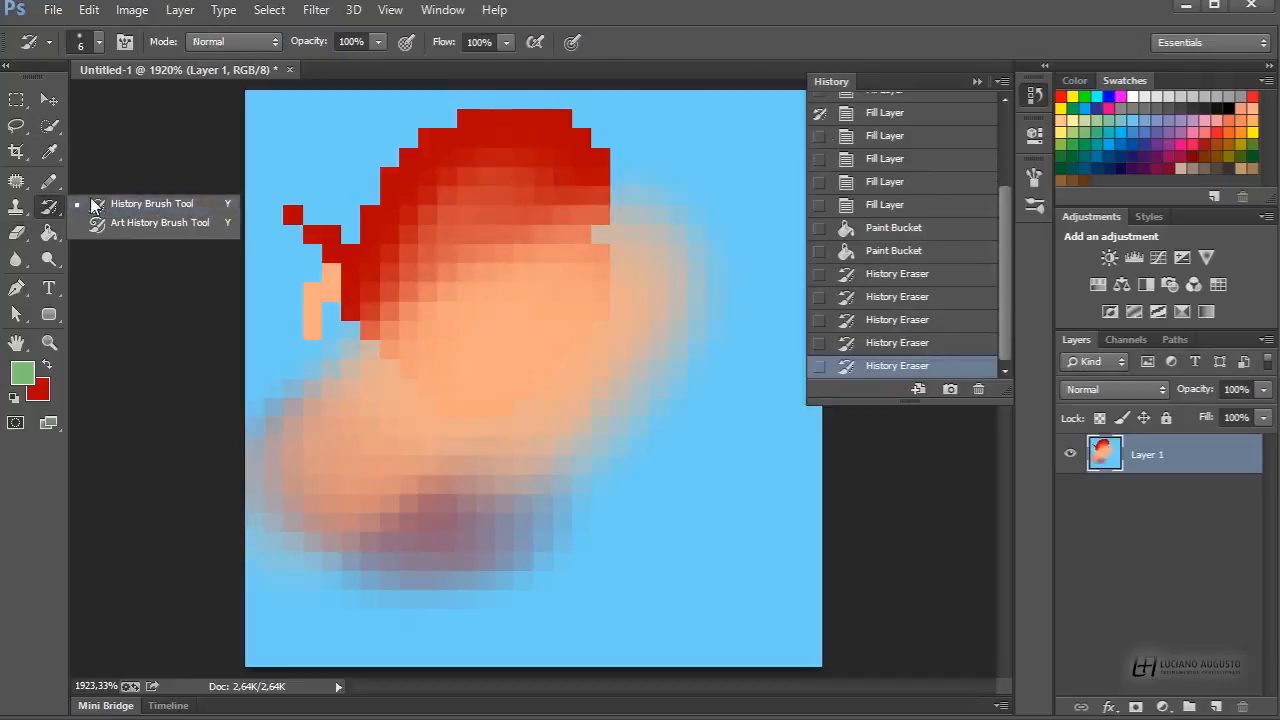
click(16, 232)
click(110, 229)
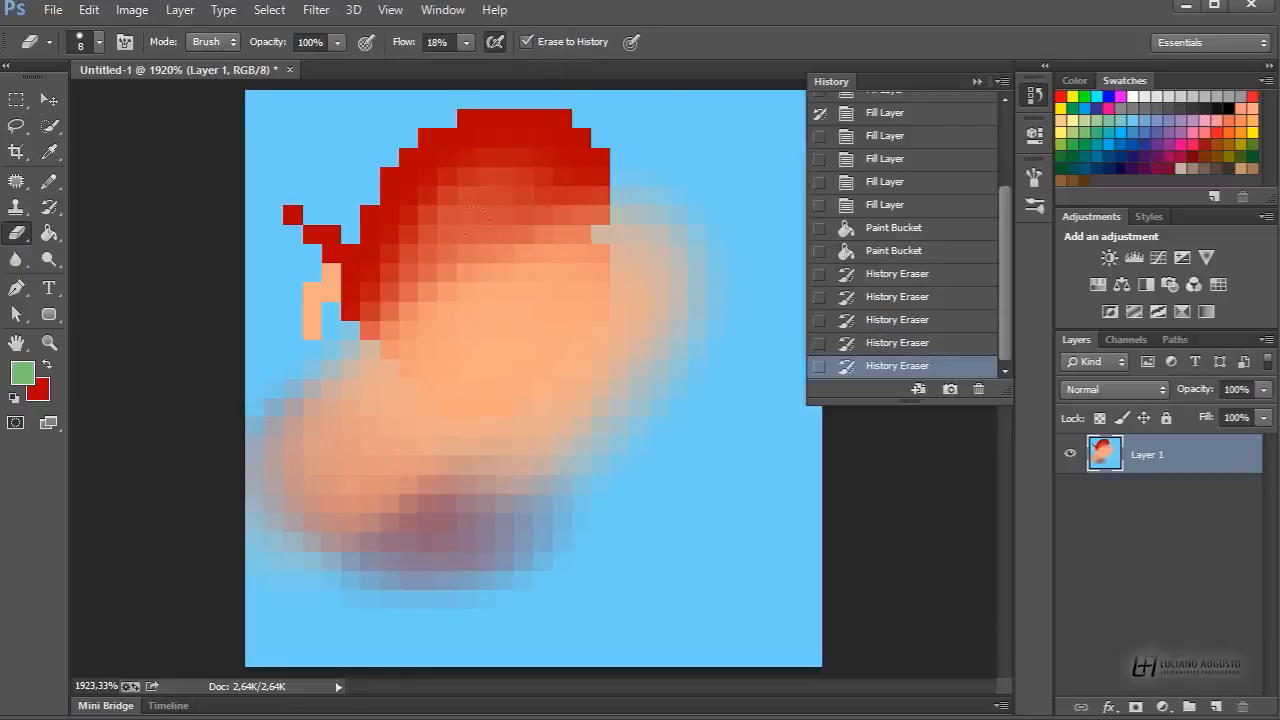
mouse_move(480, 130)
mouse_down()
mouse_move(330, 250)
mouse_move(204, 177)
mouse_move(320, 110)
mouse_move(270, 120)
mouse_move(720, 230)
mouse_move(427, 100)
mouse_move(268, 312)
mouse_up()
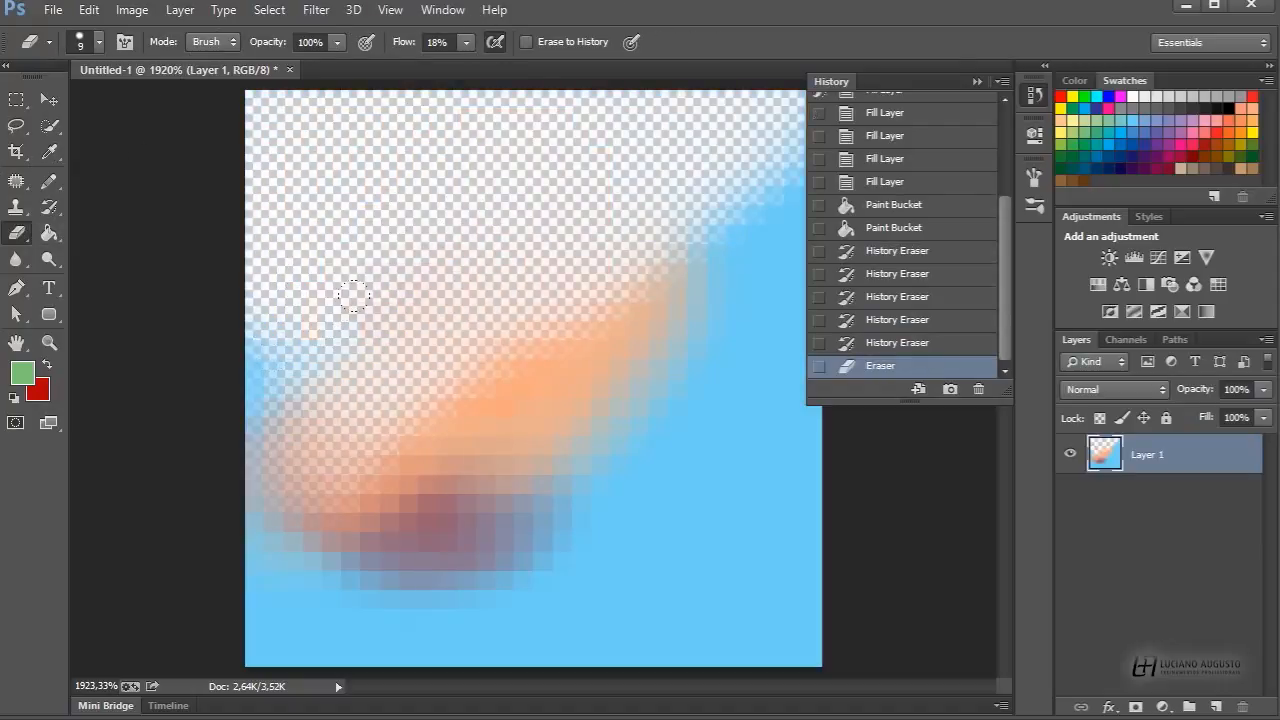
mouse_move(500, 400)
mouse_down()
mouse_move(600, 430)
mouse_move(690, 520)
mouse_move(109, 141)
mouse_up()
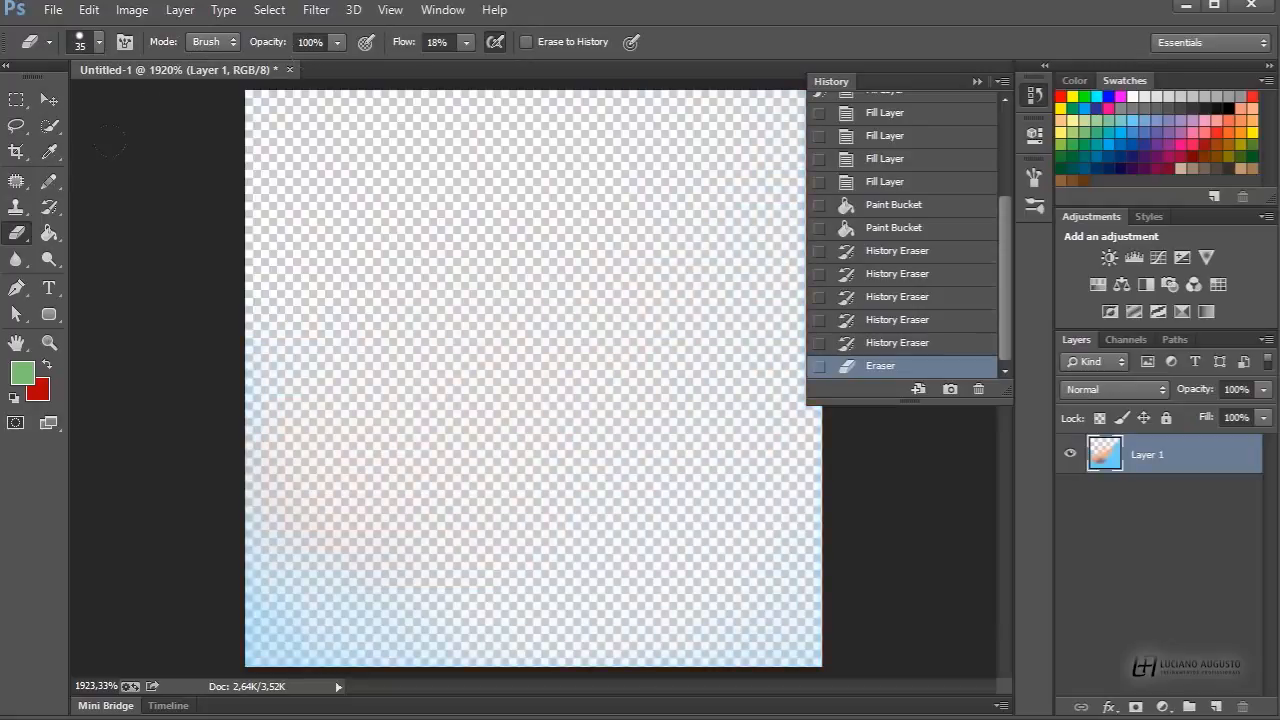
click(560, 480)
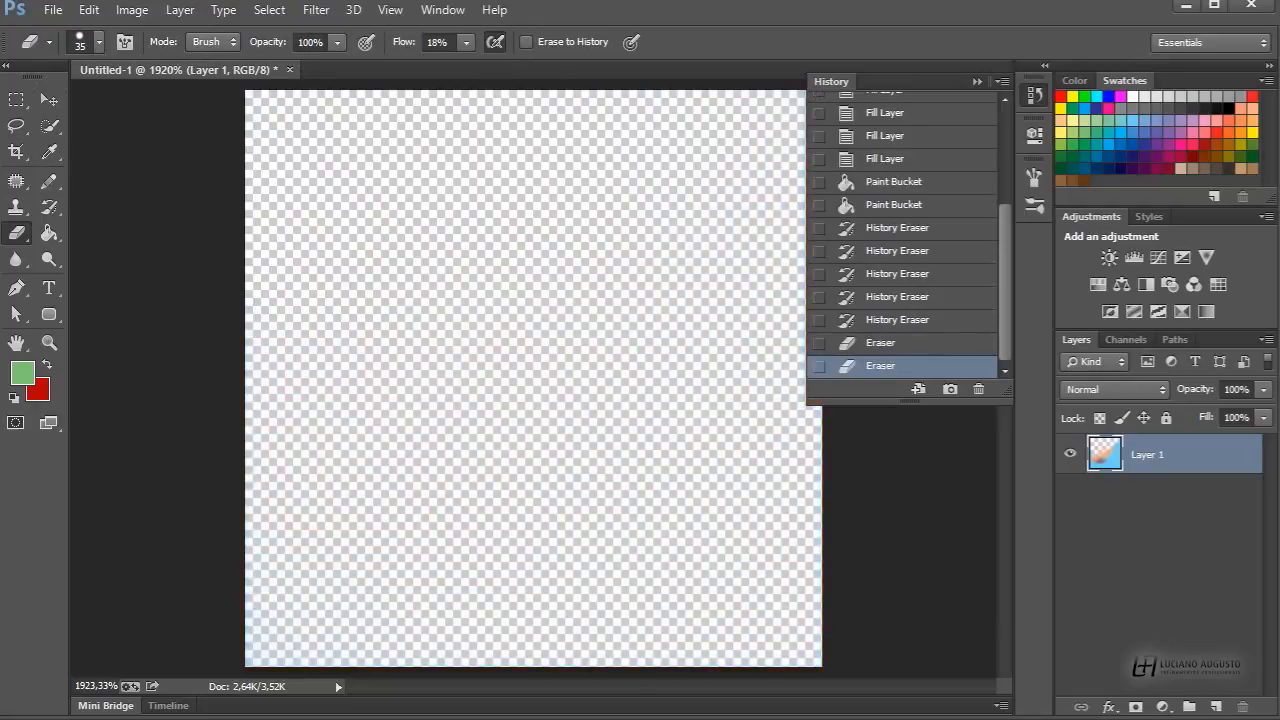
click(580, 500)
click(560, 480)
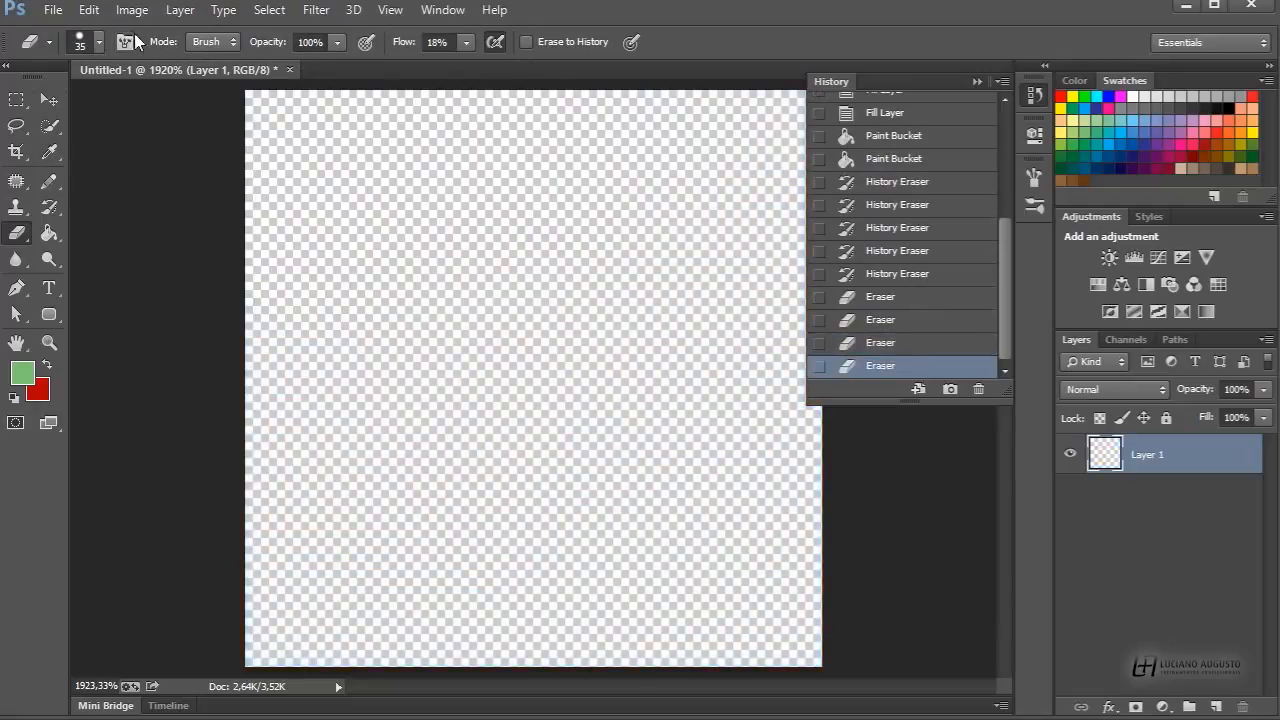
Switch the Eraser to Pencil mode, clear the remaining faint pixels from the layer, and reduce the brush to size 6.
click(210, 42)
click(210, 80)
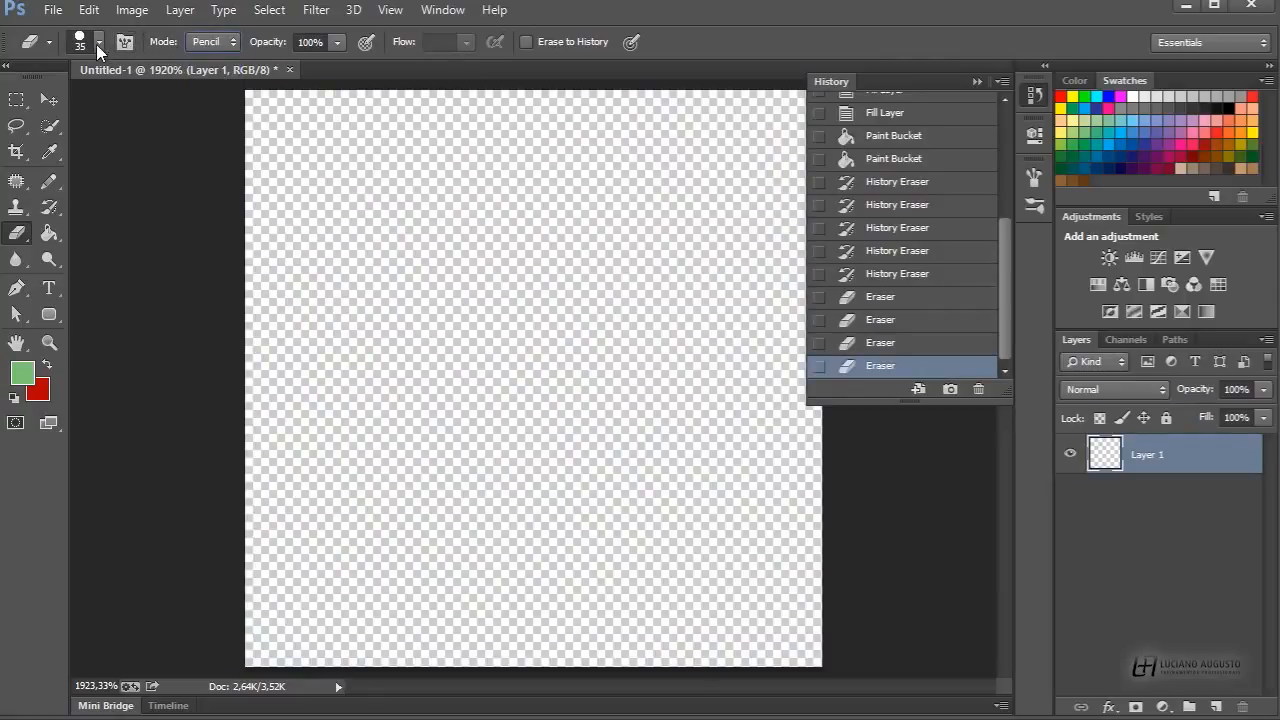
click(97, 42)
drag(128, 98, 160, 100)
click(100, 42)
click(530, 378)
key(bracketleft)
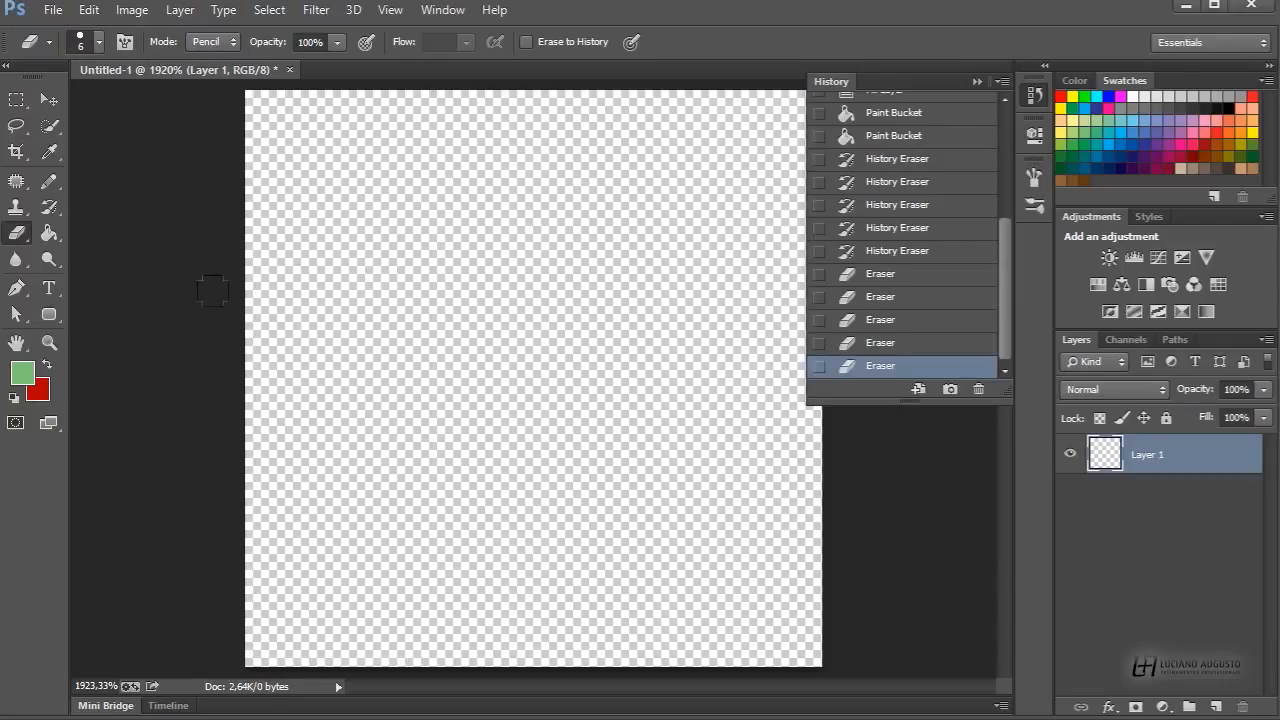
mouse_move(812, 447)
mouse_down()
mouse_move(678, 76)
mouse_move(139, 322)
mouse_up()
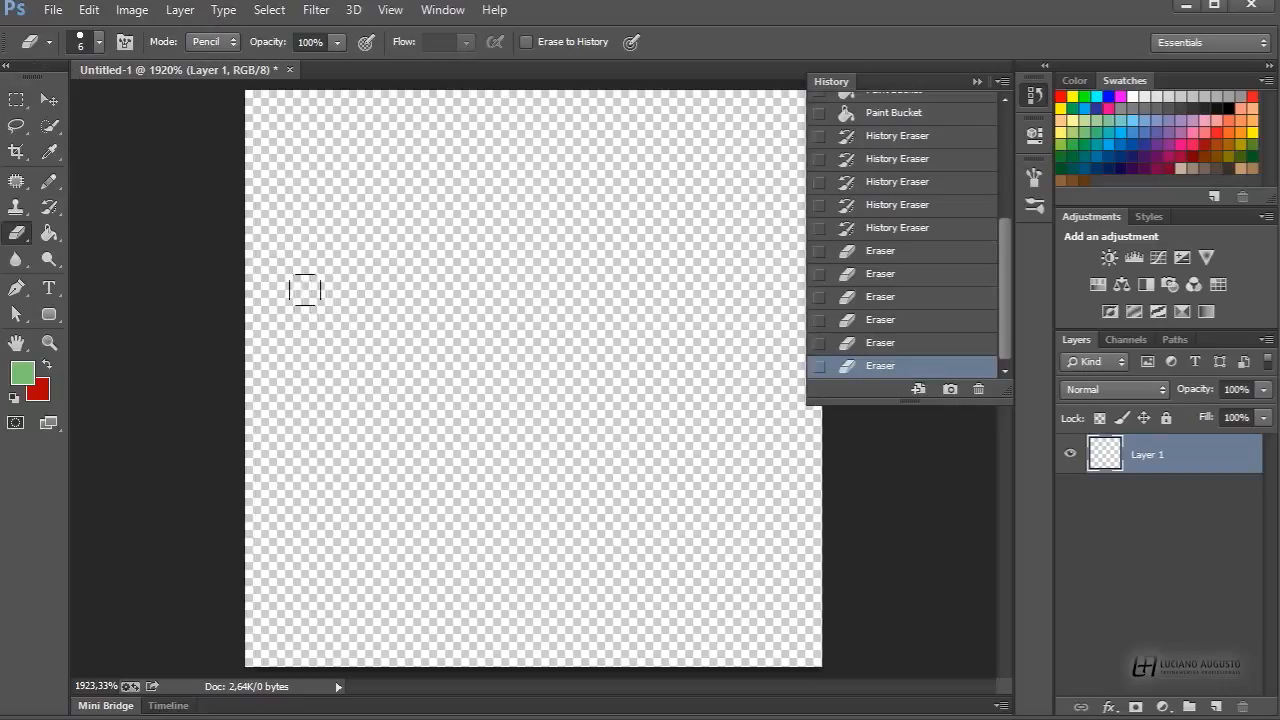
Fill the empty layer with the red background colour, and refill it twice with the green foreground colour.
key(ctrl+BackSpace)
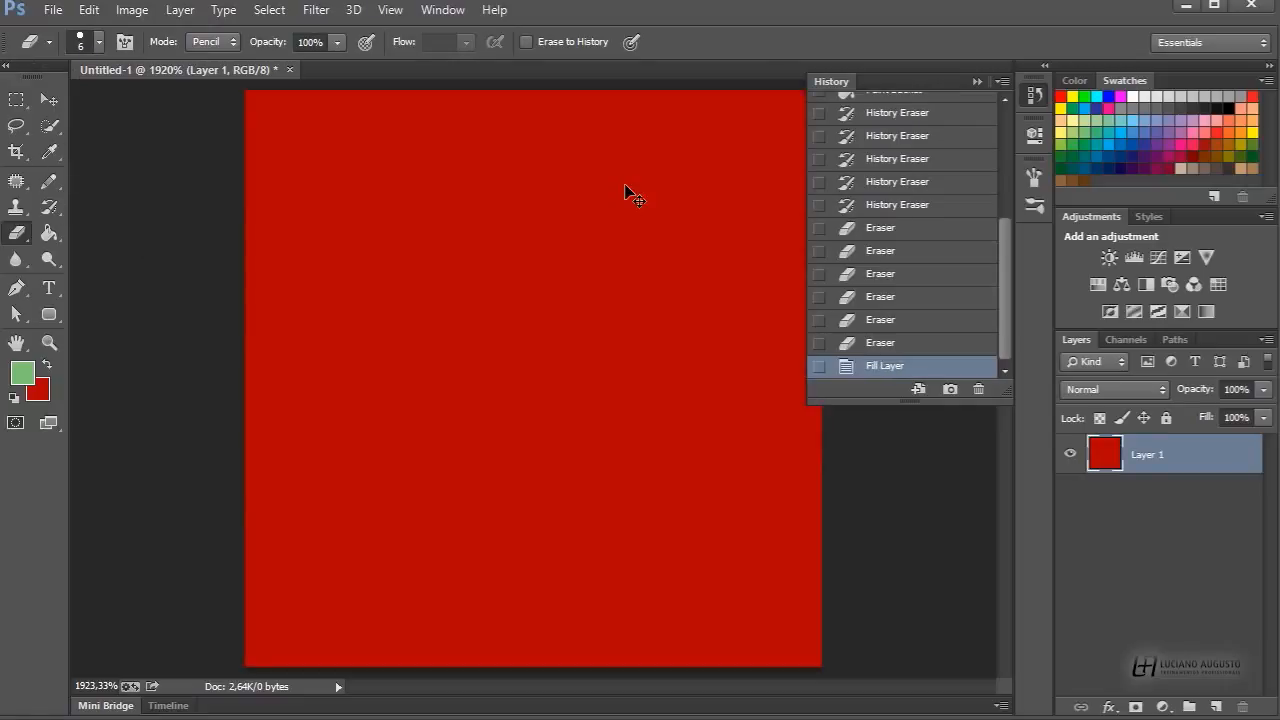
key(alt+BackSpace)
key(alt+BackSpace)
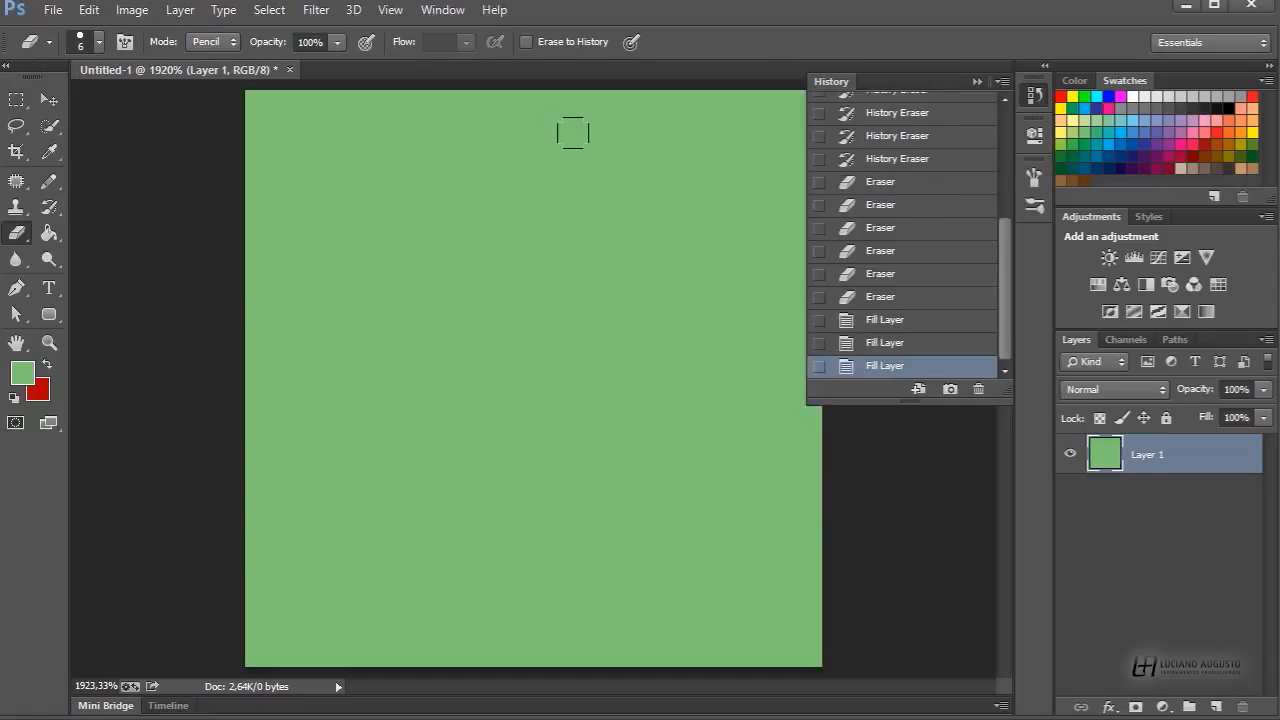
Switch to the Art History Brush, with the second of the three newest Fill Layer states as the history source.
drag(52, 206, 150, 223)
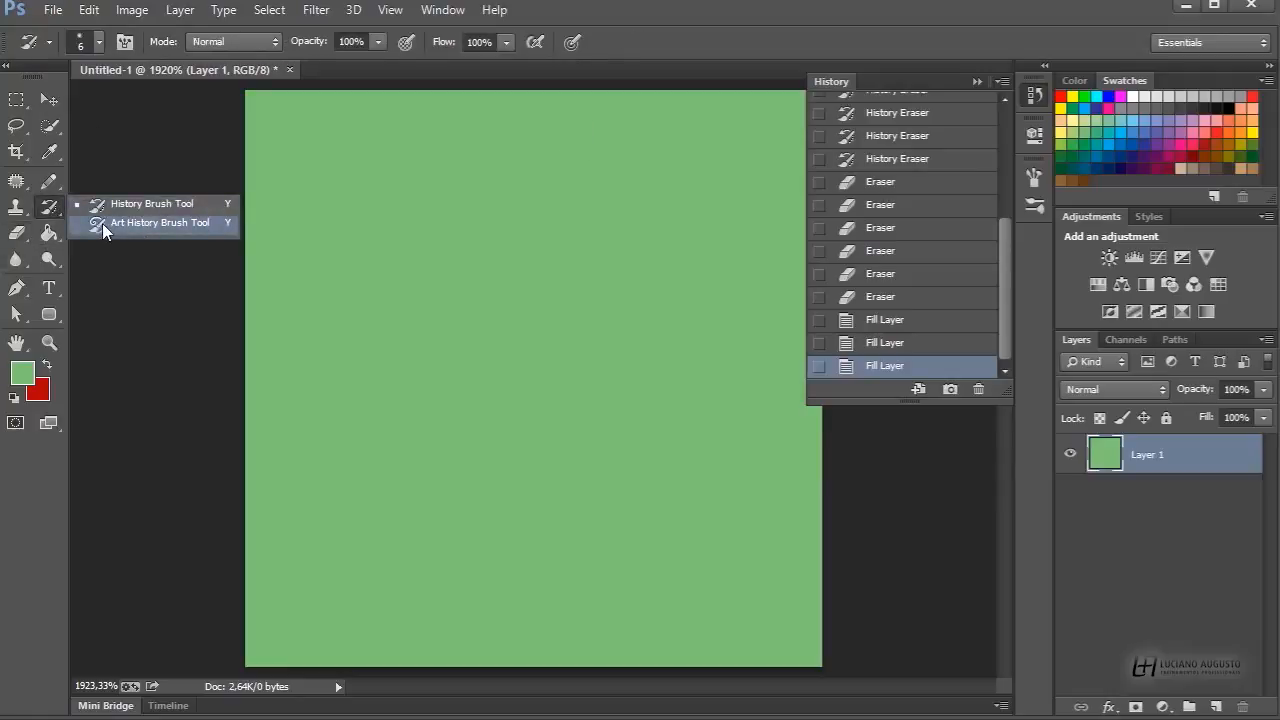
click(158, 205)
drag(57, 202, 150, 223)
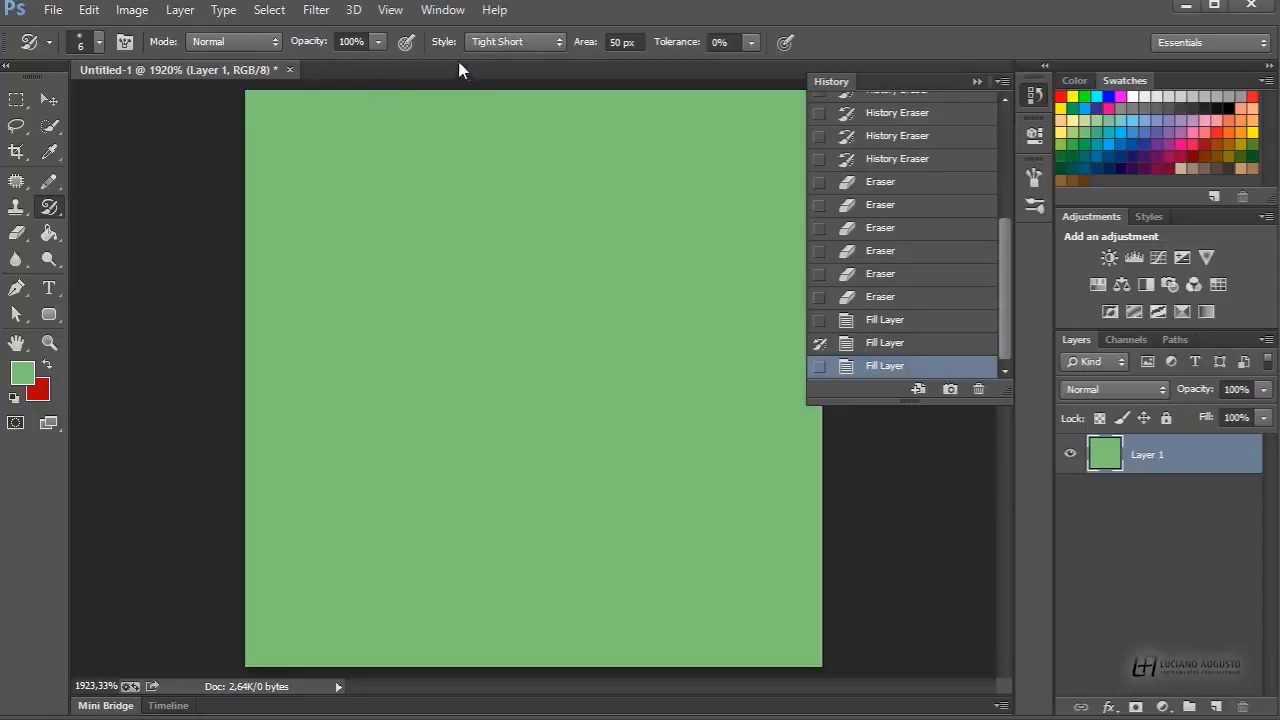
Try the Tight Medium, Tight Long, Loose Medium and Loose Long brush styles, and return to Tight Short.
click(497, 42)
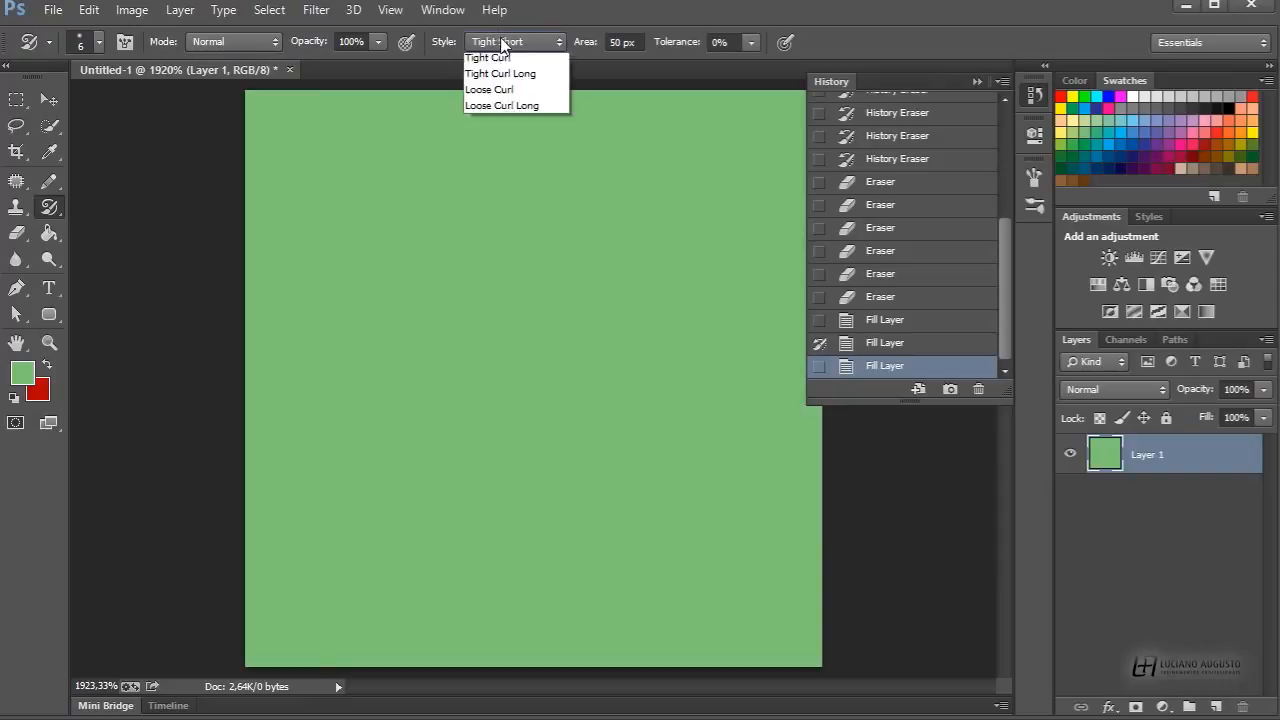
click(510, 77)
click(503, 44)
click(505, 94)
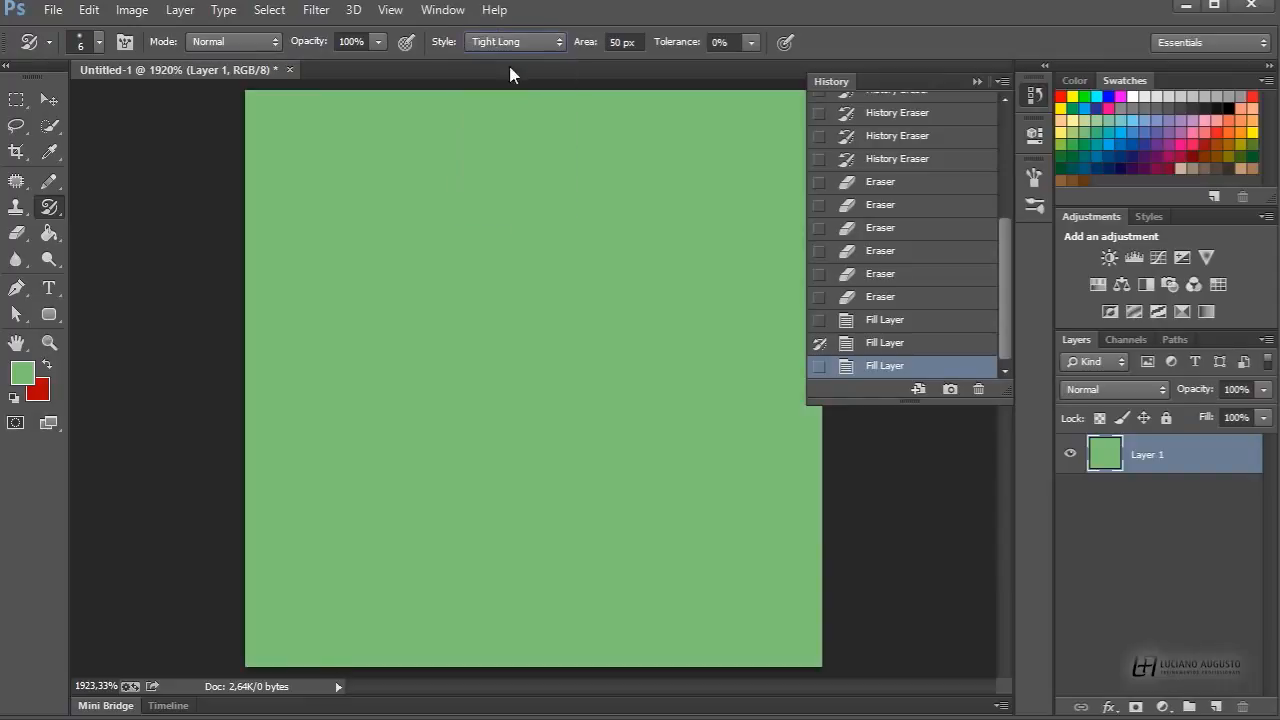
click(512, 42)
click(497, 110)
click(512, 42)
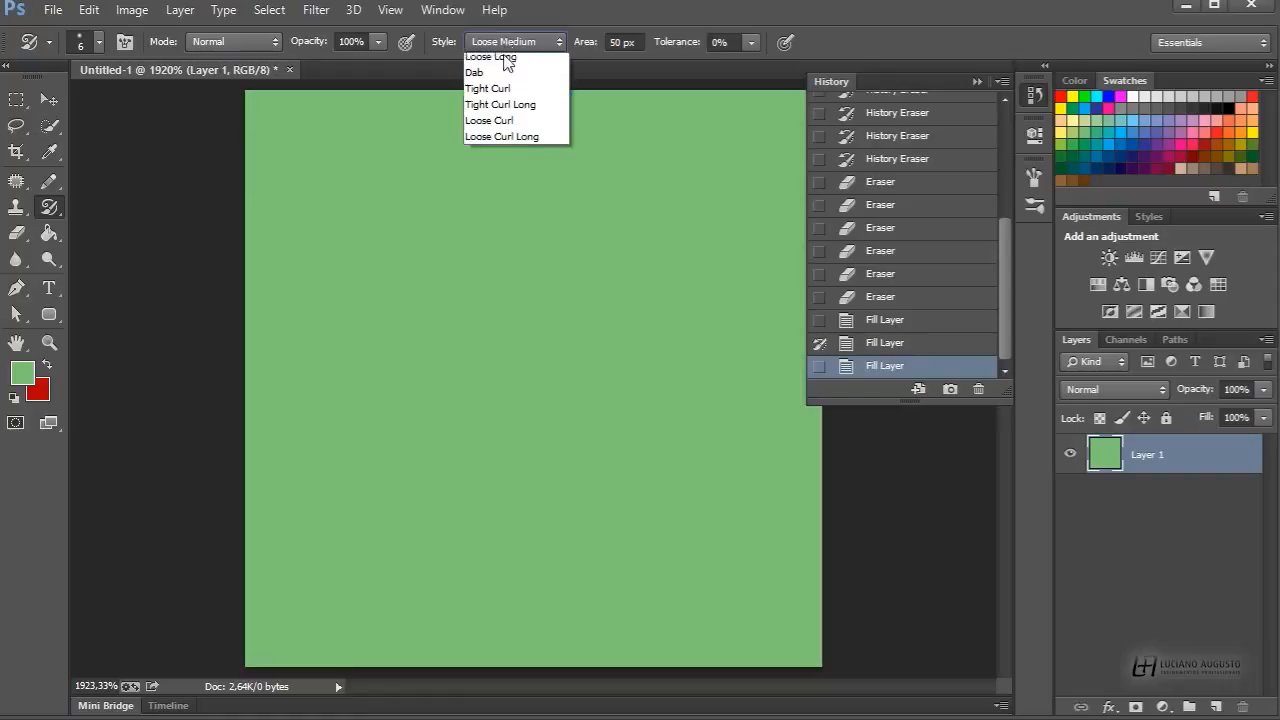
click(510, 126)
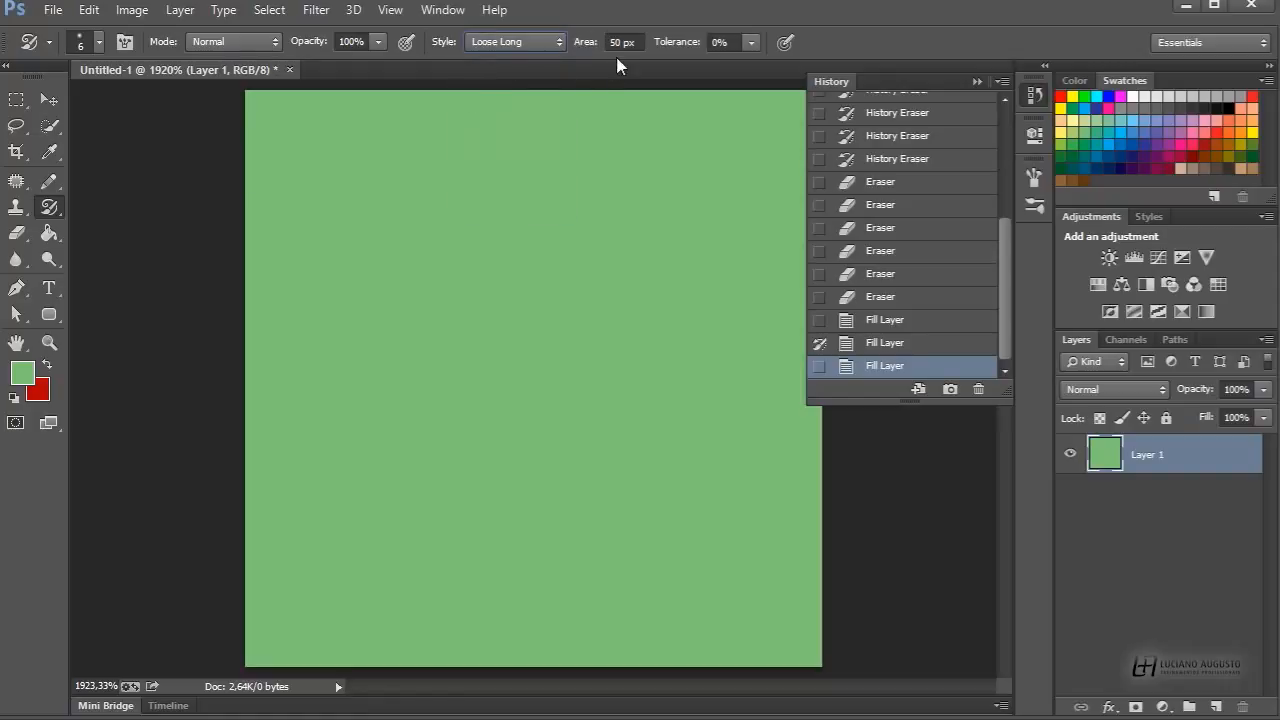
click(496, 43)
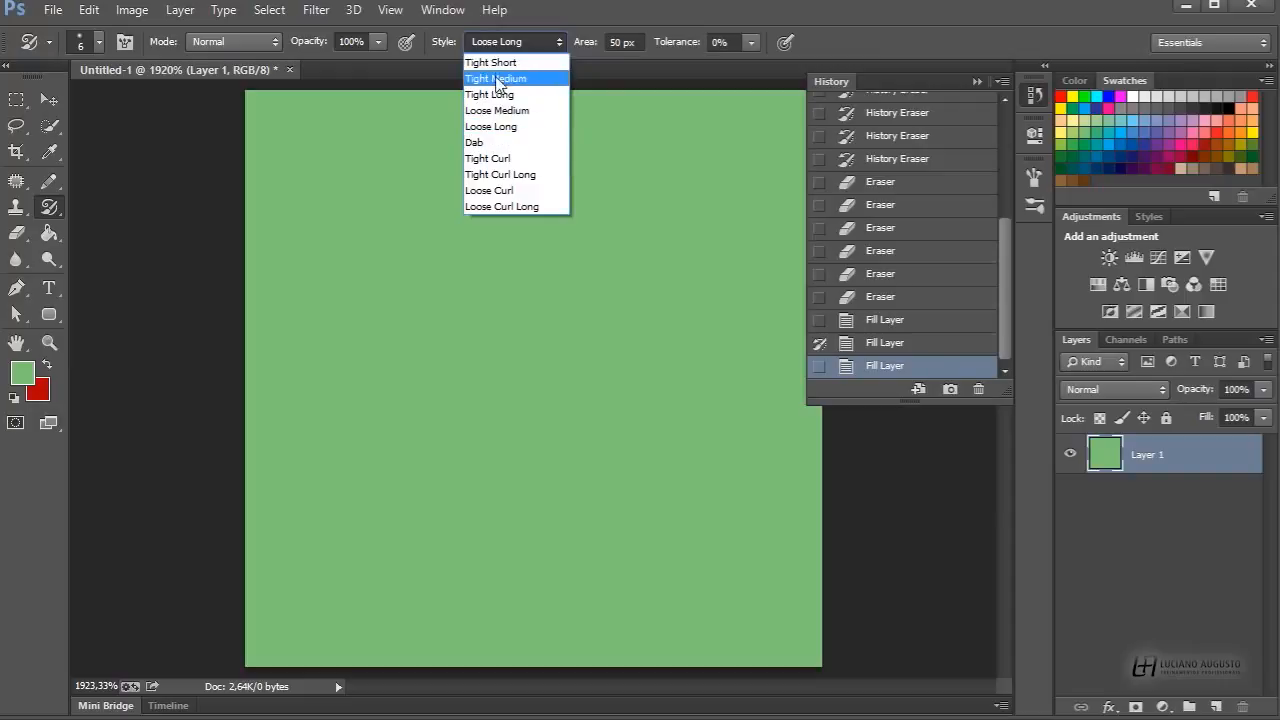
click(505, 60)
Try Art History Brush strokes in Tight Short style in the canvas's upper-left area, and undo the last stroke.
click(316, 247)
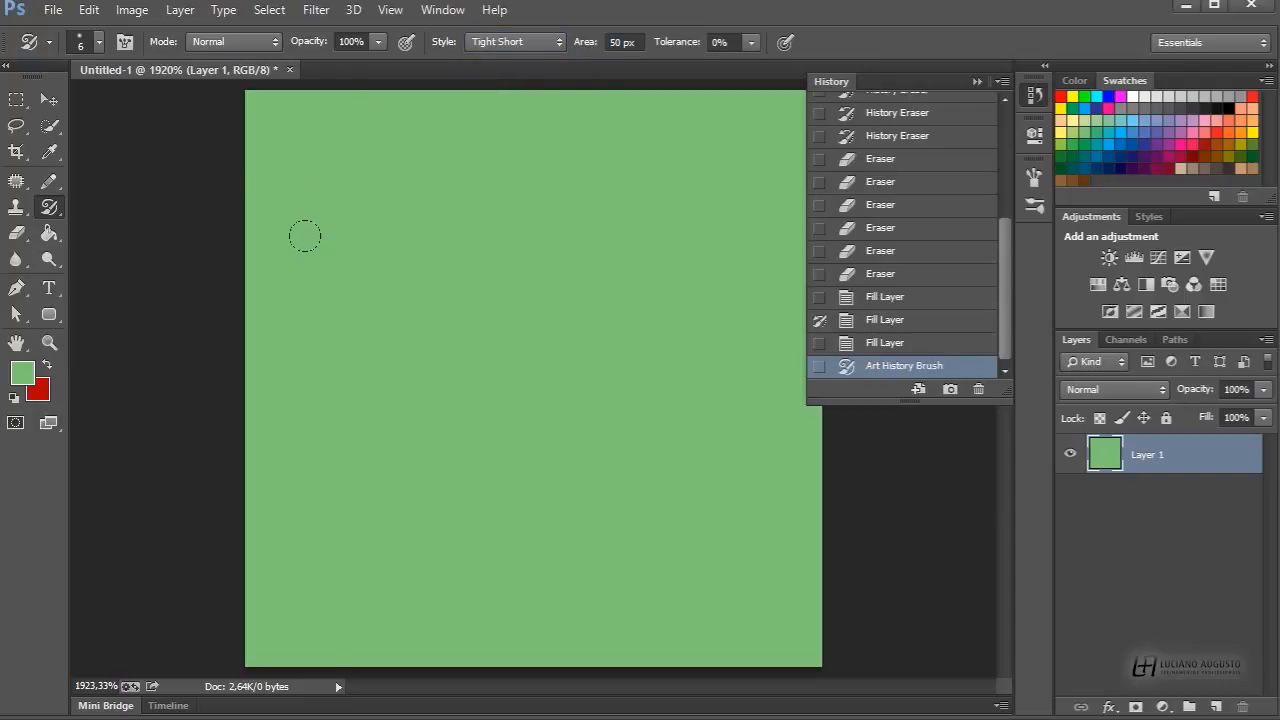
mouse_move(330, 148)
mouse_down()
mouse_move(309, 143)
mouse_move(323, 273)
mouse_up()
key(z)
key(ctrl+z)
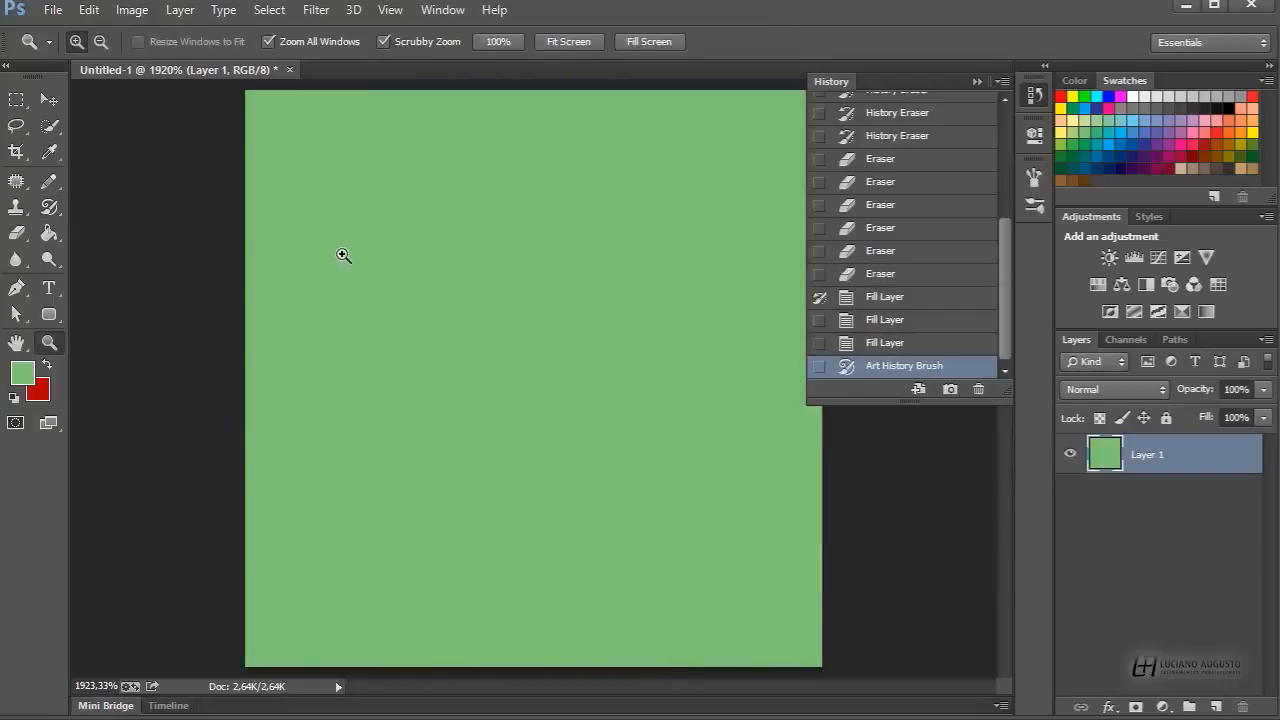
Paint scattered red specks with a size 1 Art History Brush, using the red Fill Layer state as source, and undo them.
click(49, 207)
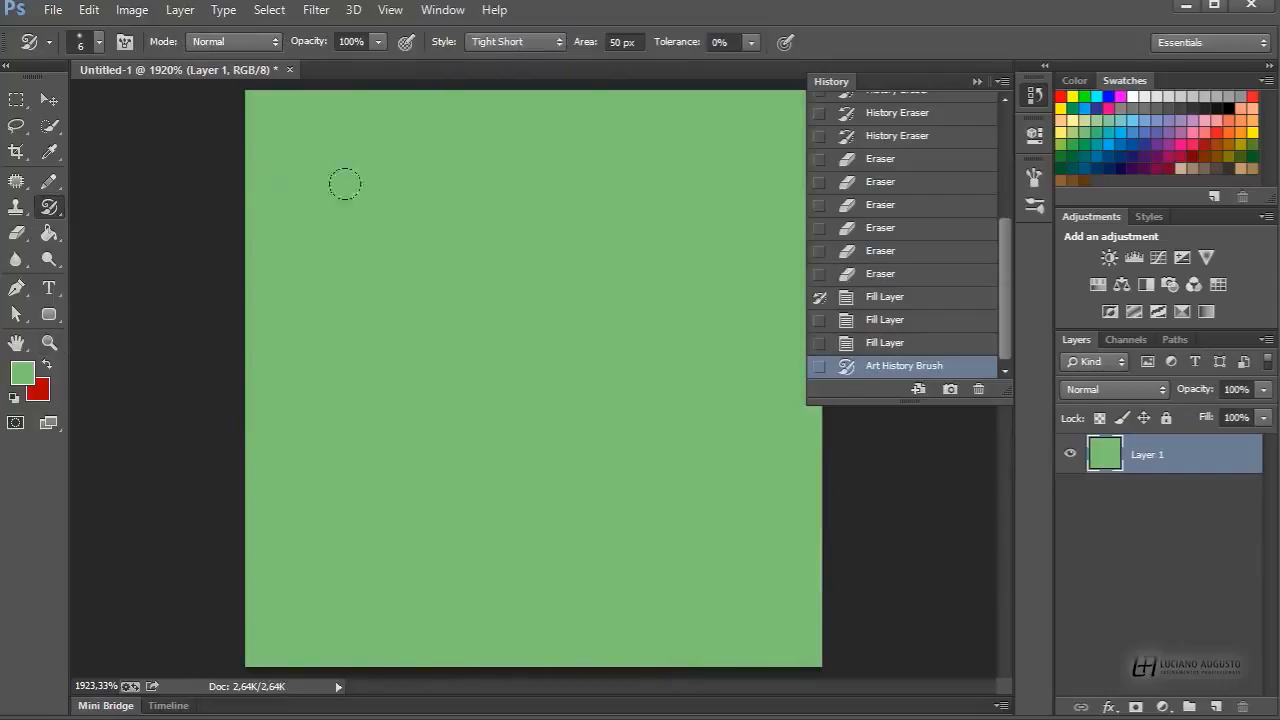
drag(346, 168, 358, 212)
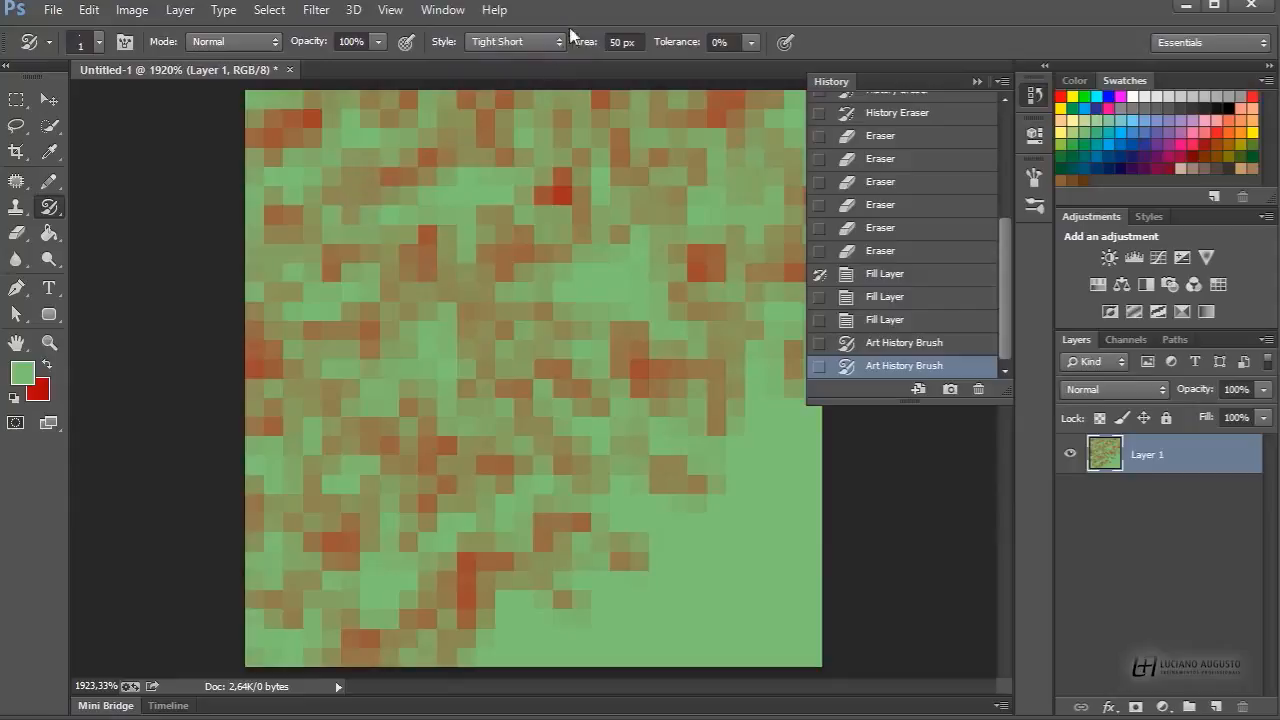
key(ctrl+z)
Set the Art History Brush style to Tight Curl and try a short stroke in the canvas's upper-left area.
click(503, 42)
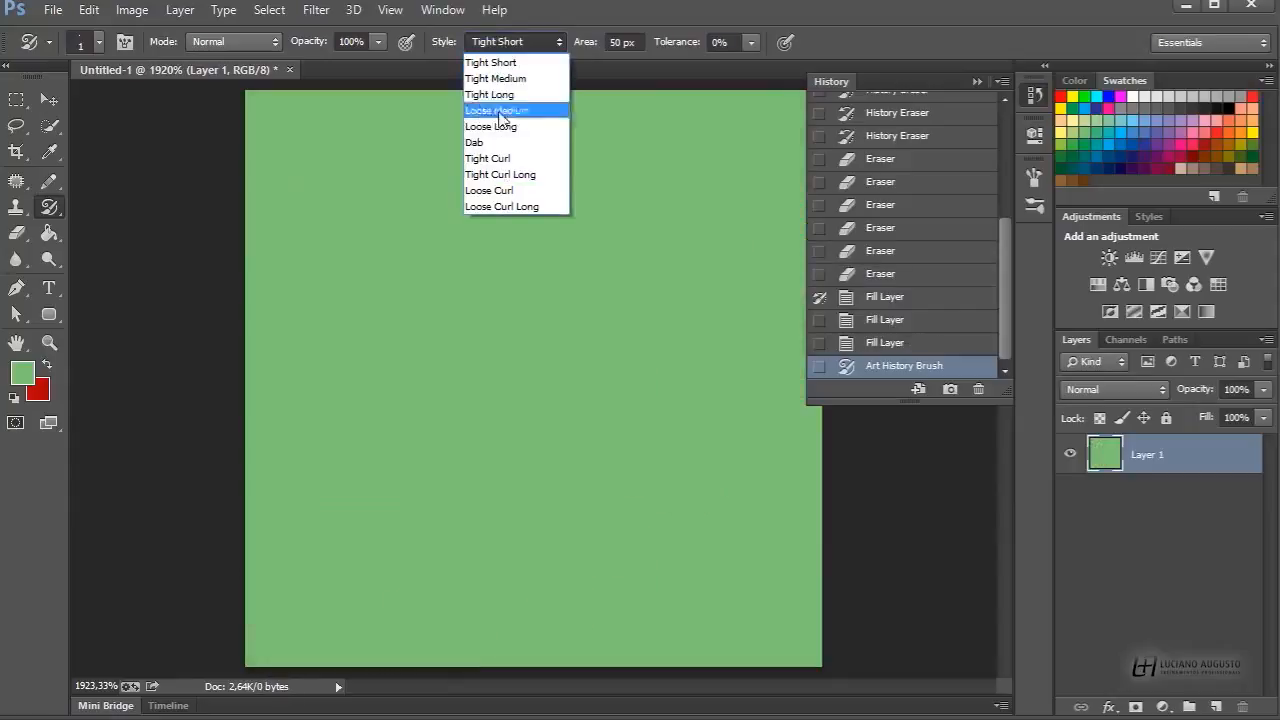
click(500, 158)
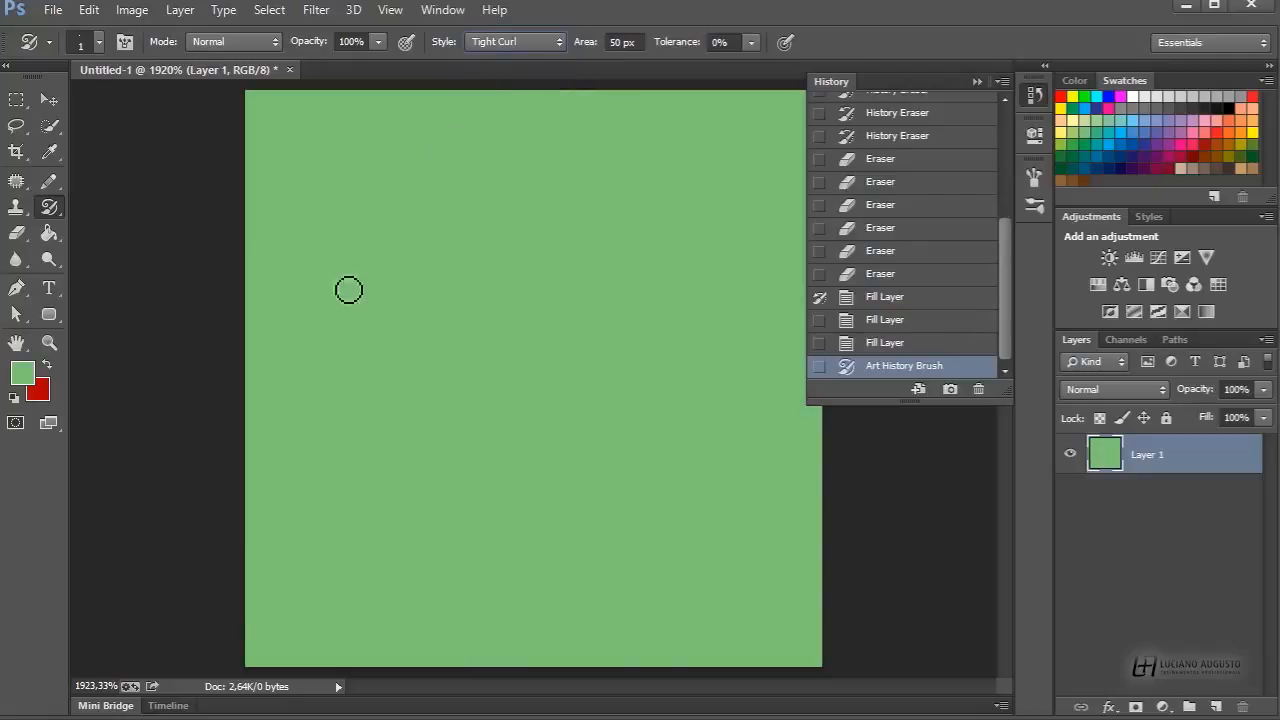
mouse_move(340, 280)
mouse_down()
mouse_move(329, 271)
mouse_move(405, 262)
mouse_up()
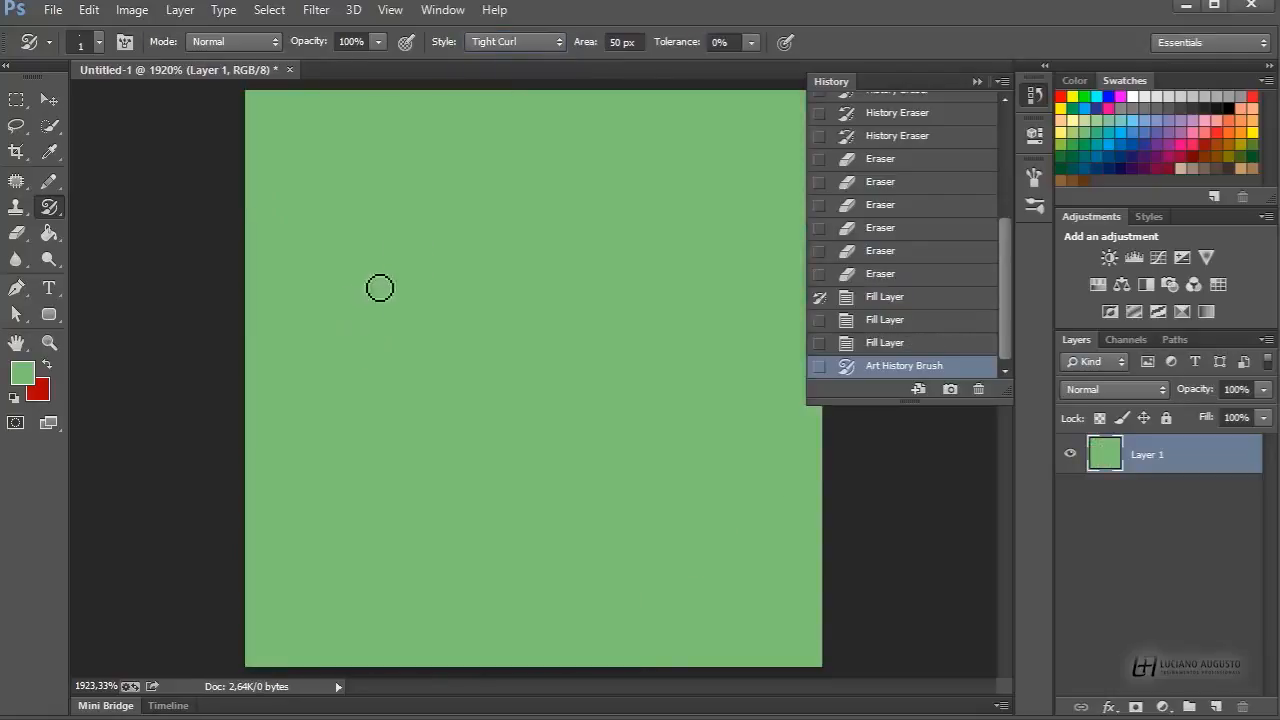
Open tree_texture.jpg from the Imagens folder and collapse the image browser.
click(52, 10)
click(52, 10)
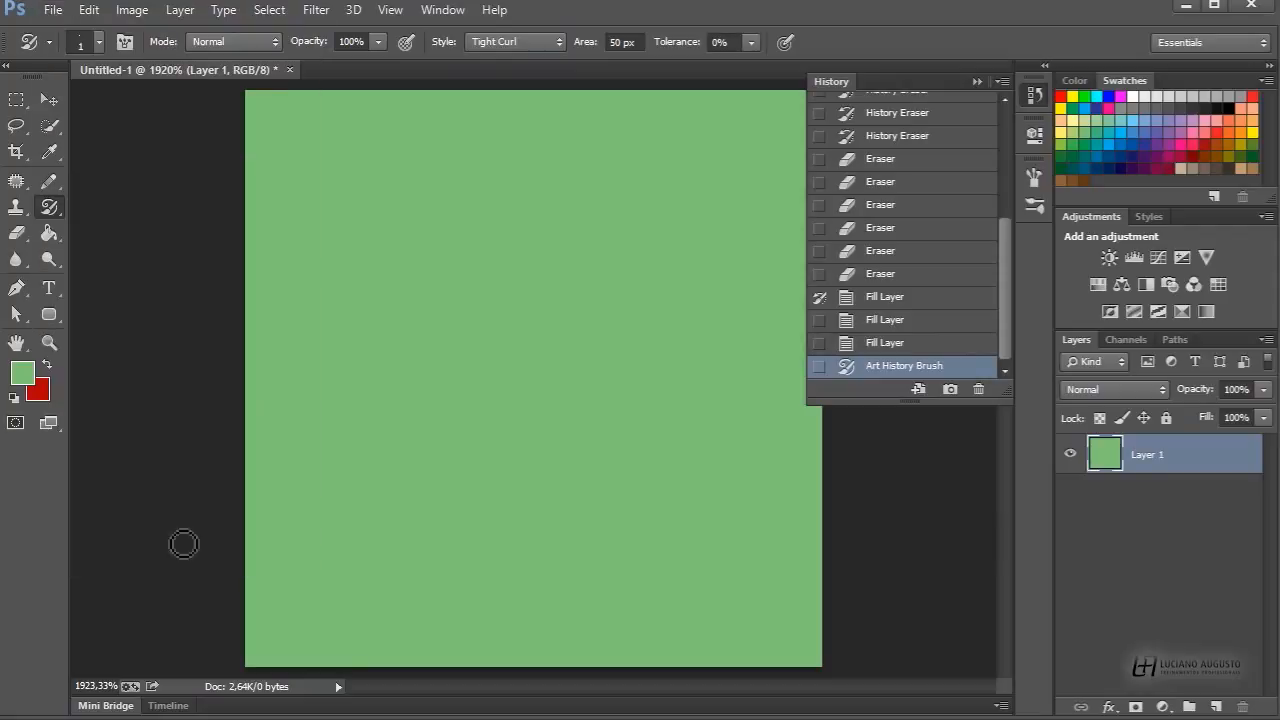
click(115, 708)
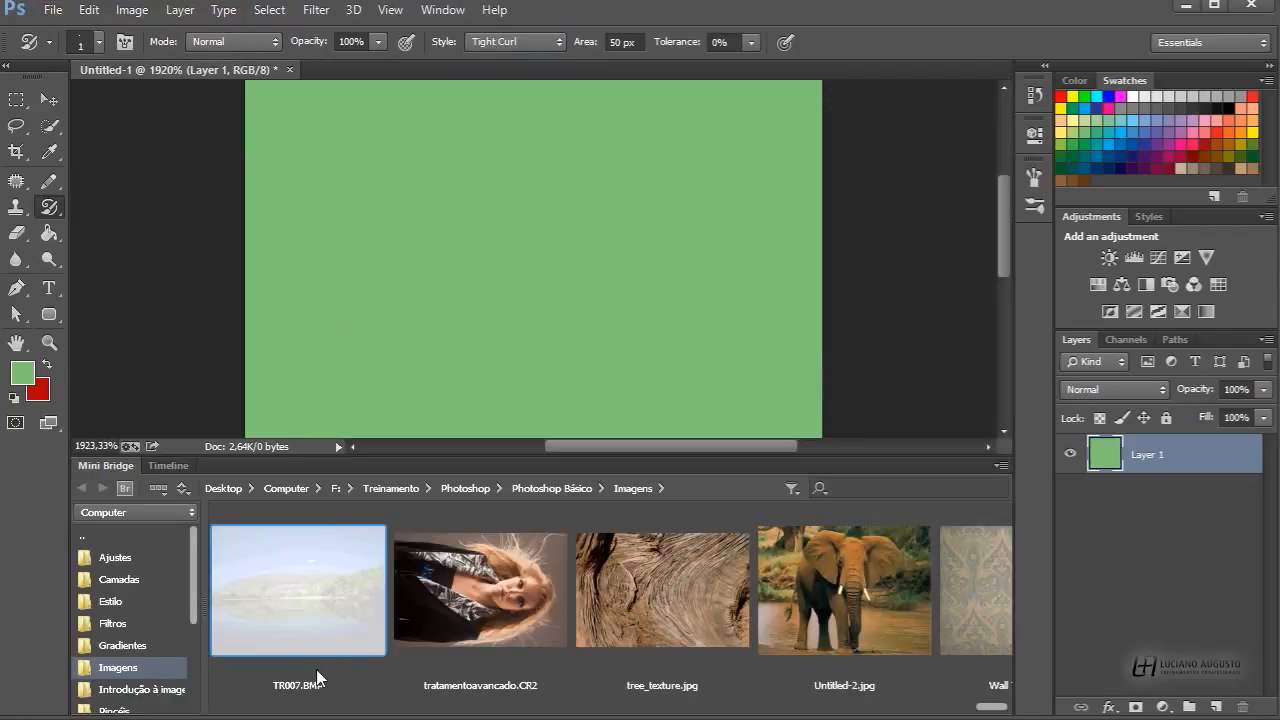
click(618, 616)
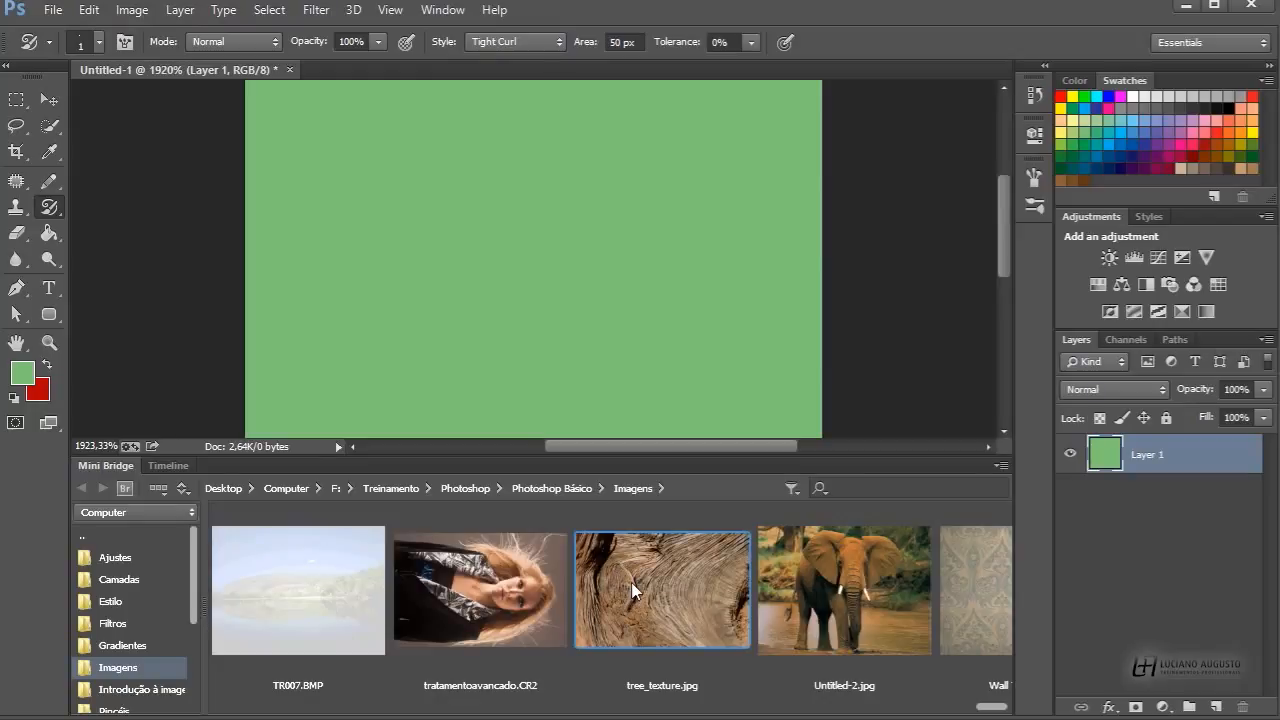
double_click(631, 590)
key(Return)
click(122, 464)
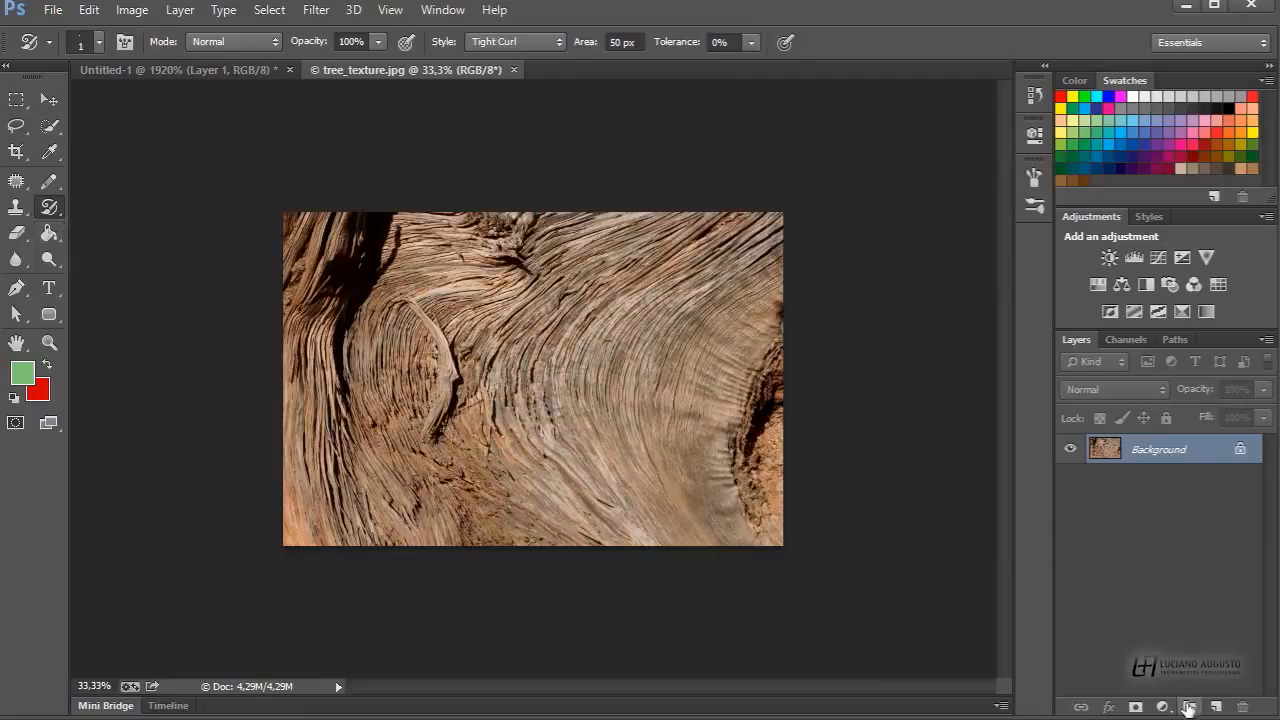
Fill the wood texture's Background layer with the red background colour, followed by the green foreground colour.
key(ctrl+BackSpace)
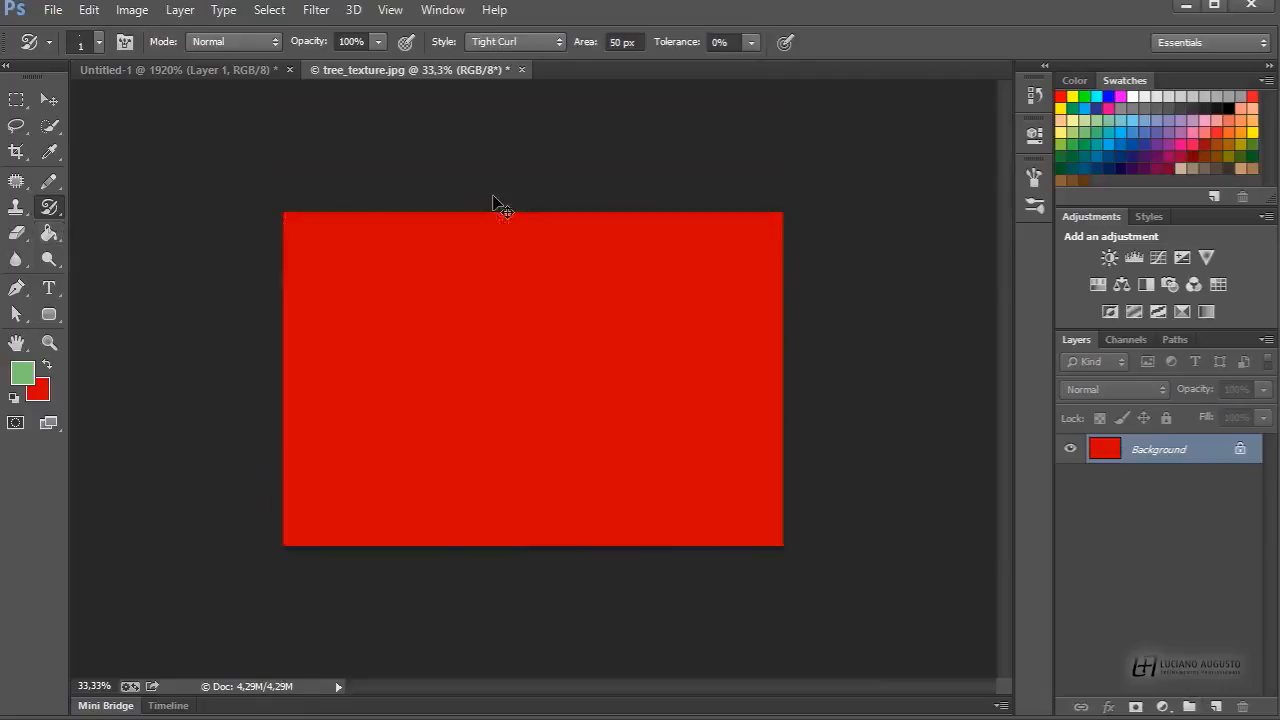
key(alt+BackSpace)
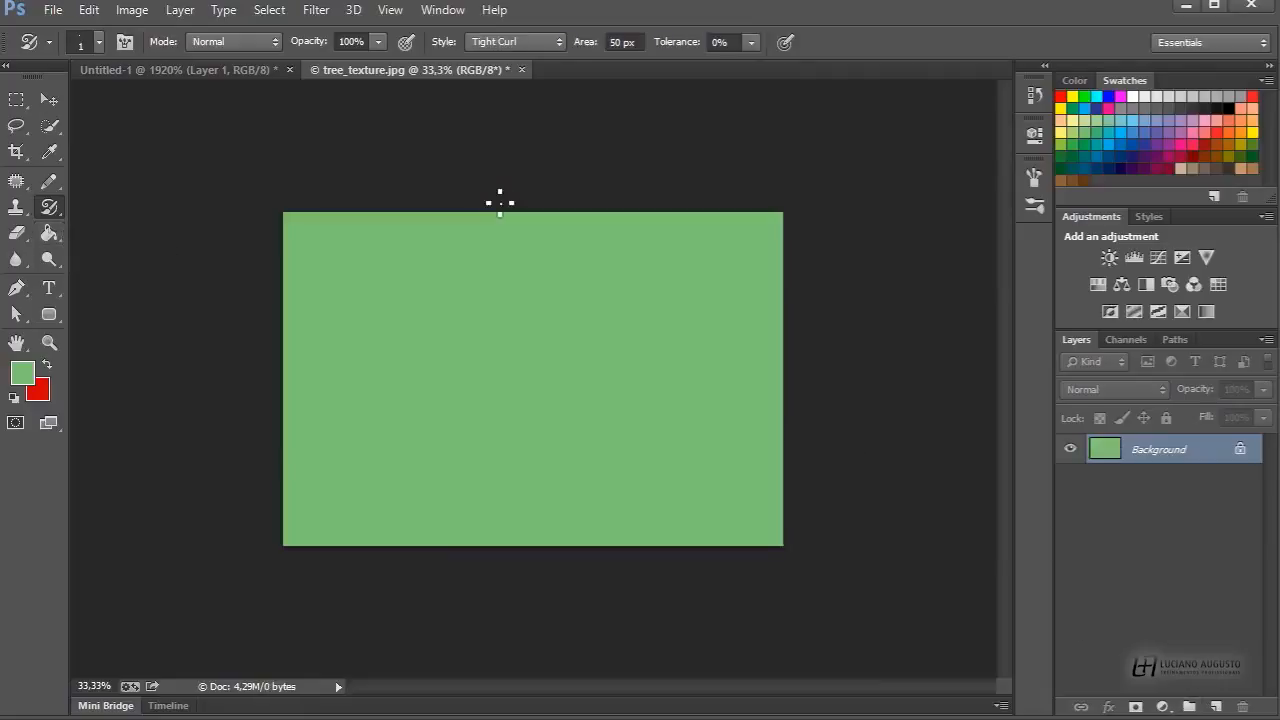
Paint a short Tight Curl Art History Brush stroke on the green image, using the tree_texture.jpg snapshot as source.
click(1036, 98)
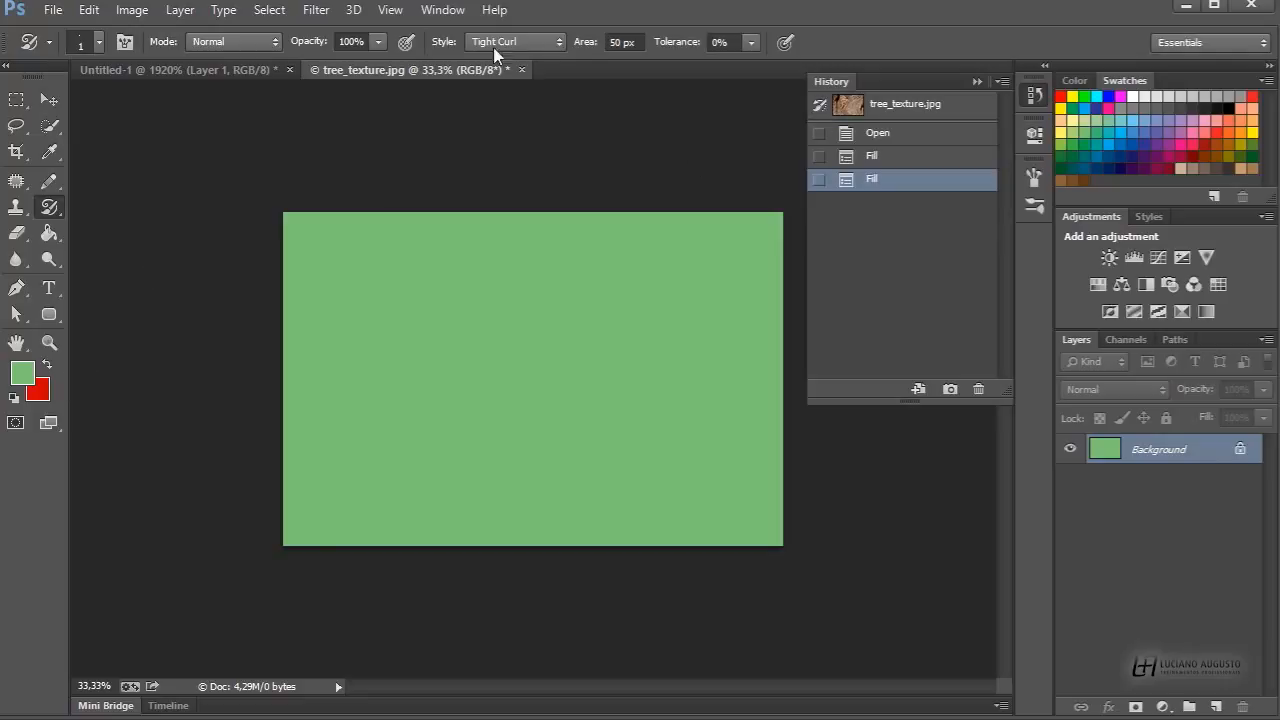
drag(380, 375, 402, 378)
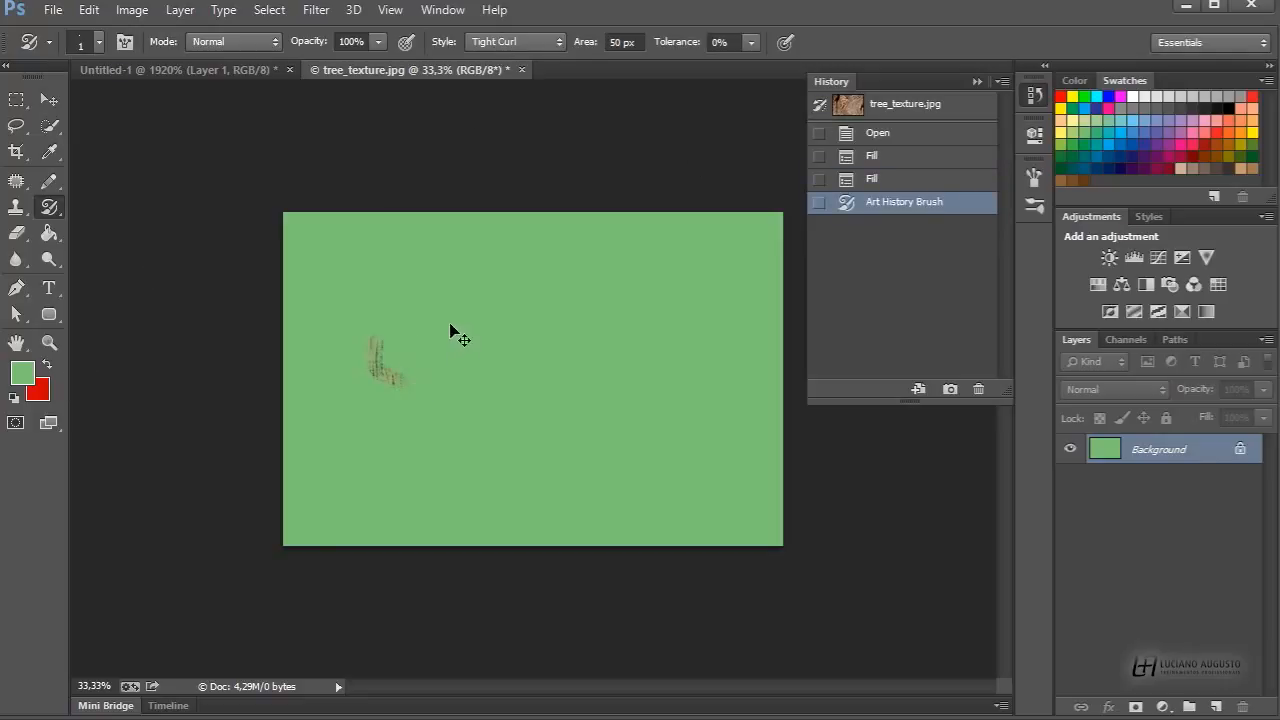
Undo the last Art History Brush stroke and keep Tight Curl as the brush style.
key(ctrl+z)
click(500, 42)
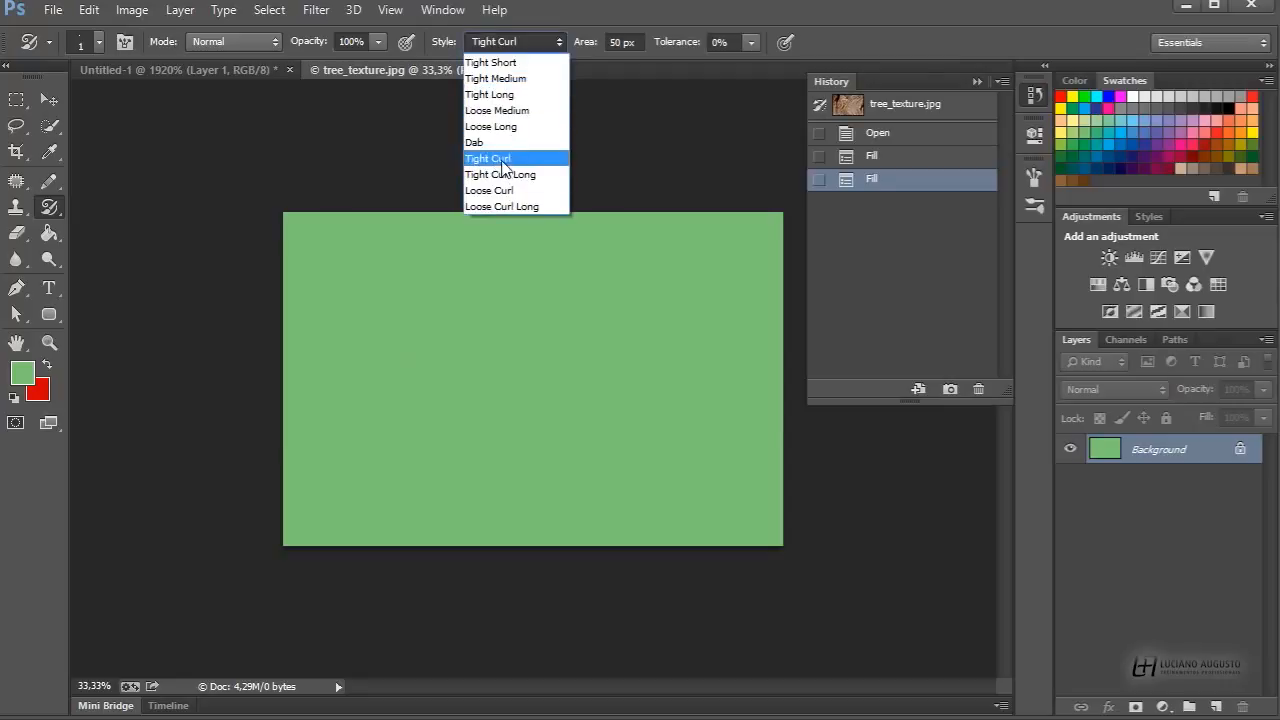
click(493, 163)
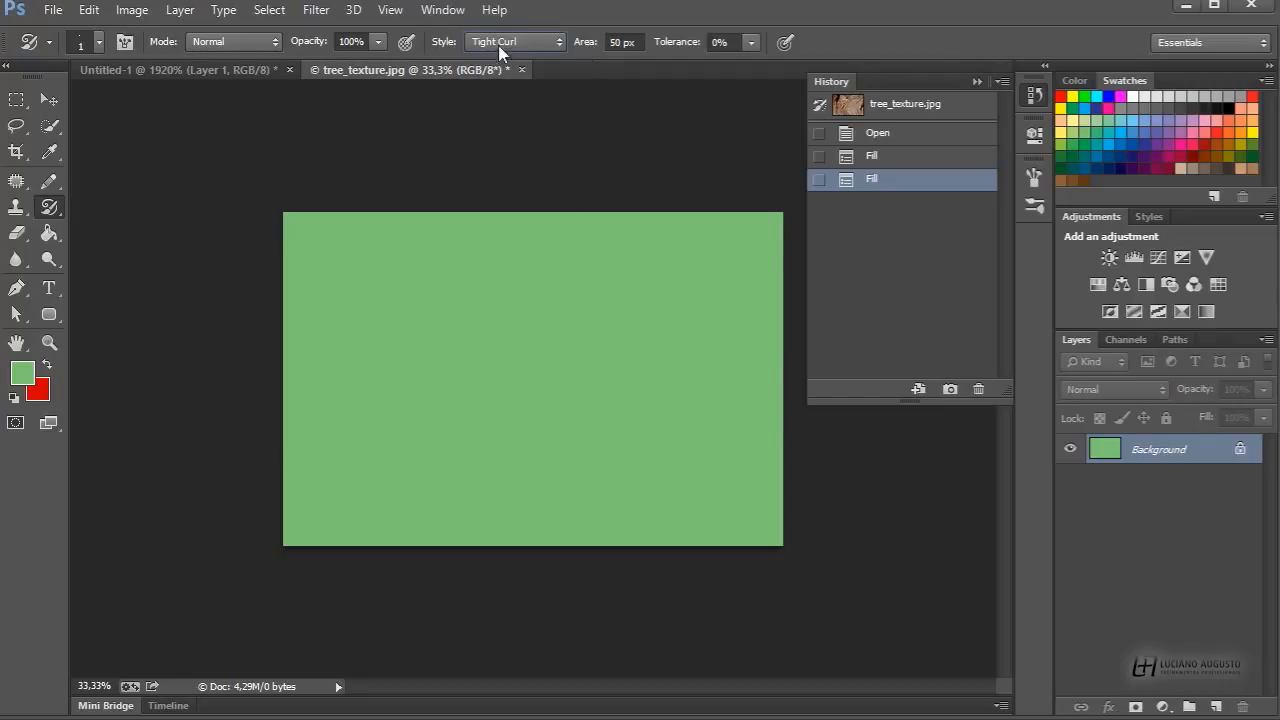
Try Tight Curl Art History Brush strokes with a 50 px brush across the green image, and undo them.
click(100, 38)
drag(110, 105, 128, 105)
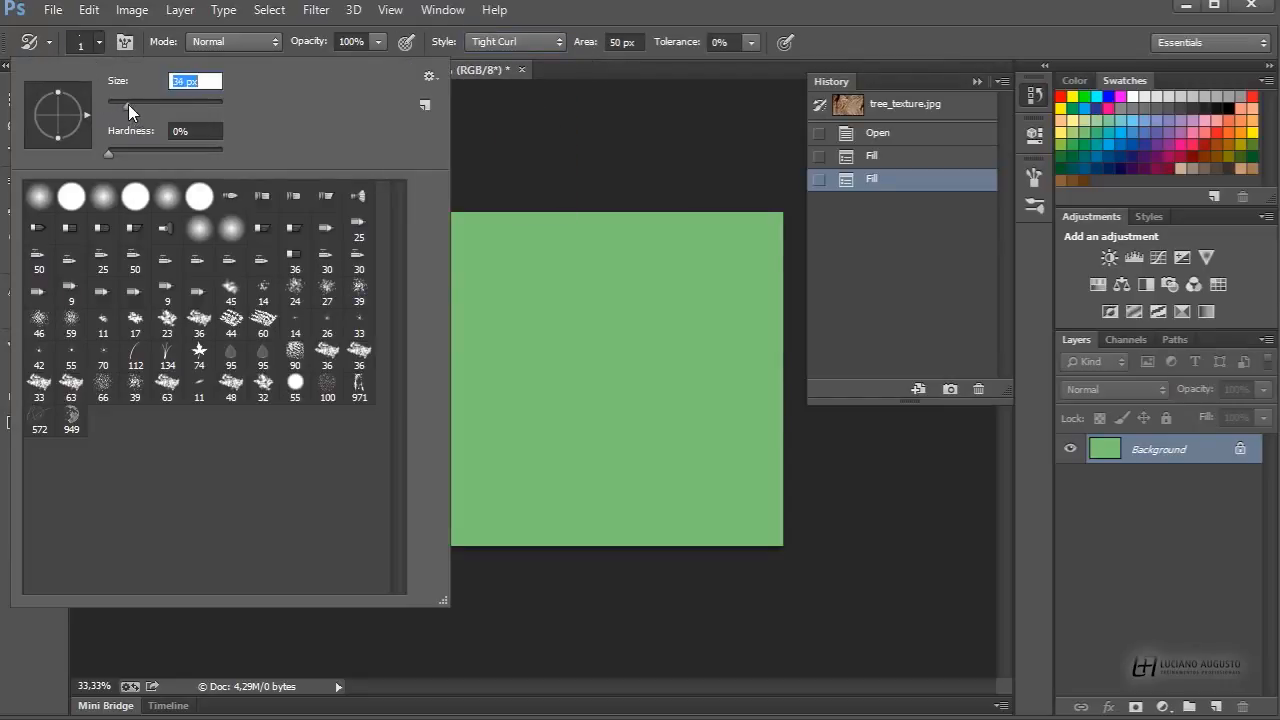
key(Return)
drag(400, 349, 398, 390)
mouse_move(491, 346)
mouse_down()
mouse_move(518, 376)
mouse_move(582, 394)
mouse_move(634, 377)
mouse_move(701, 283)
mouse_move(749, 375)
mouse_move(652, 472)
mouse_move(507, 401)
mouse_move(398, 248)
mouse_move(293, 348)
mouse_move(345, 532)
mouse_move(437, 520)
mouse_up()
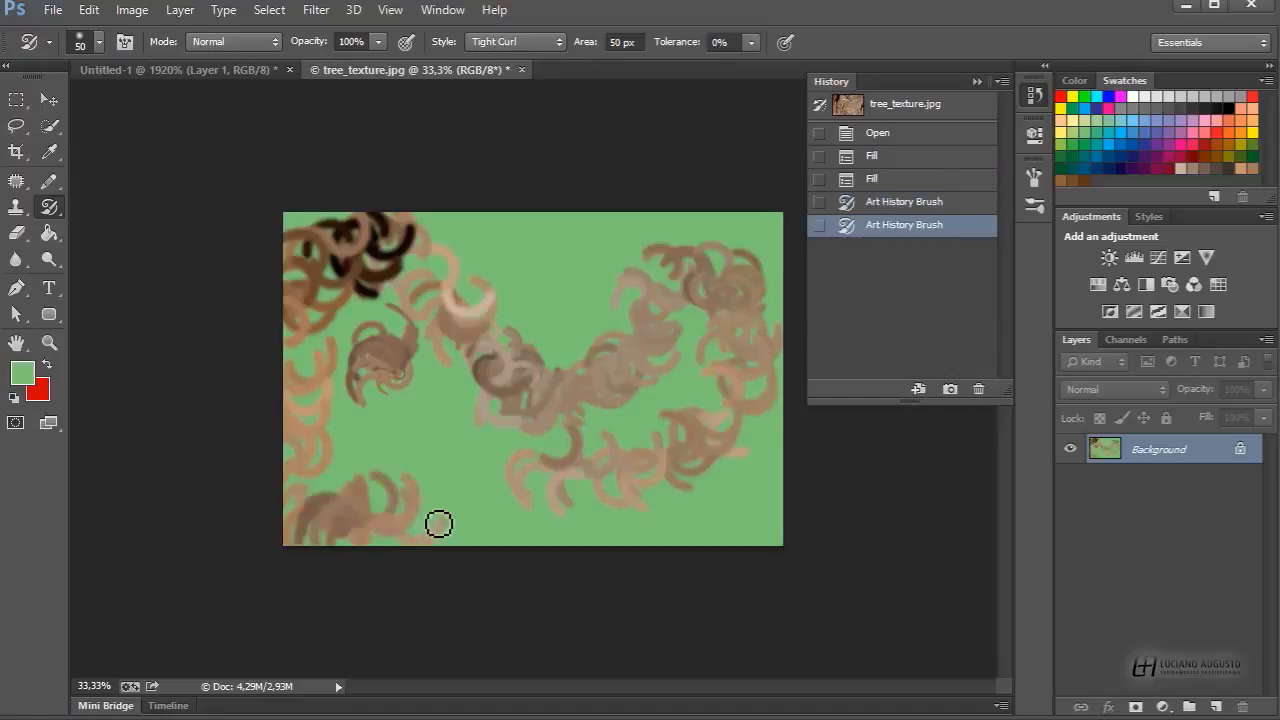
key(ctrl+z)
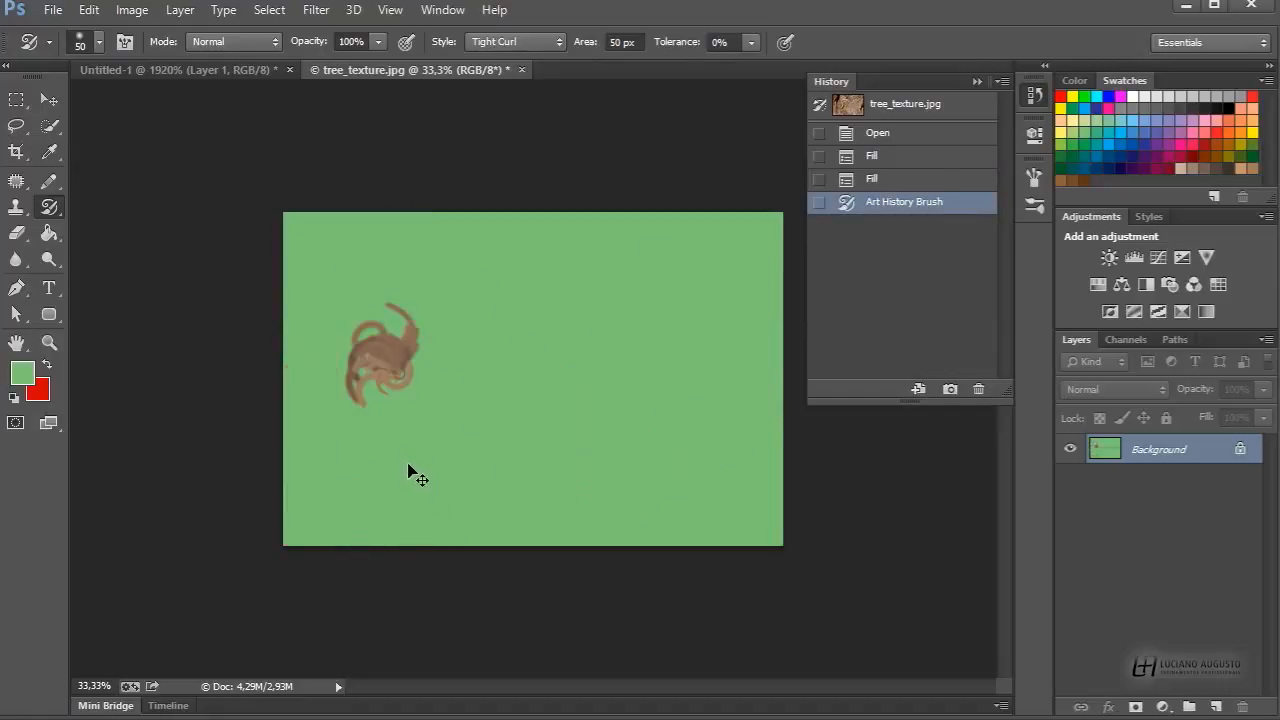
key(ctrl+z)
key(ctrl+z)
key(ctrl+z)
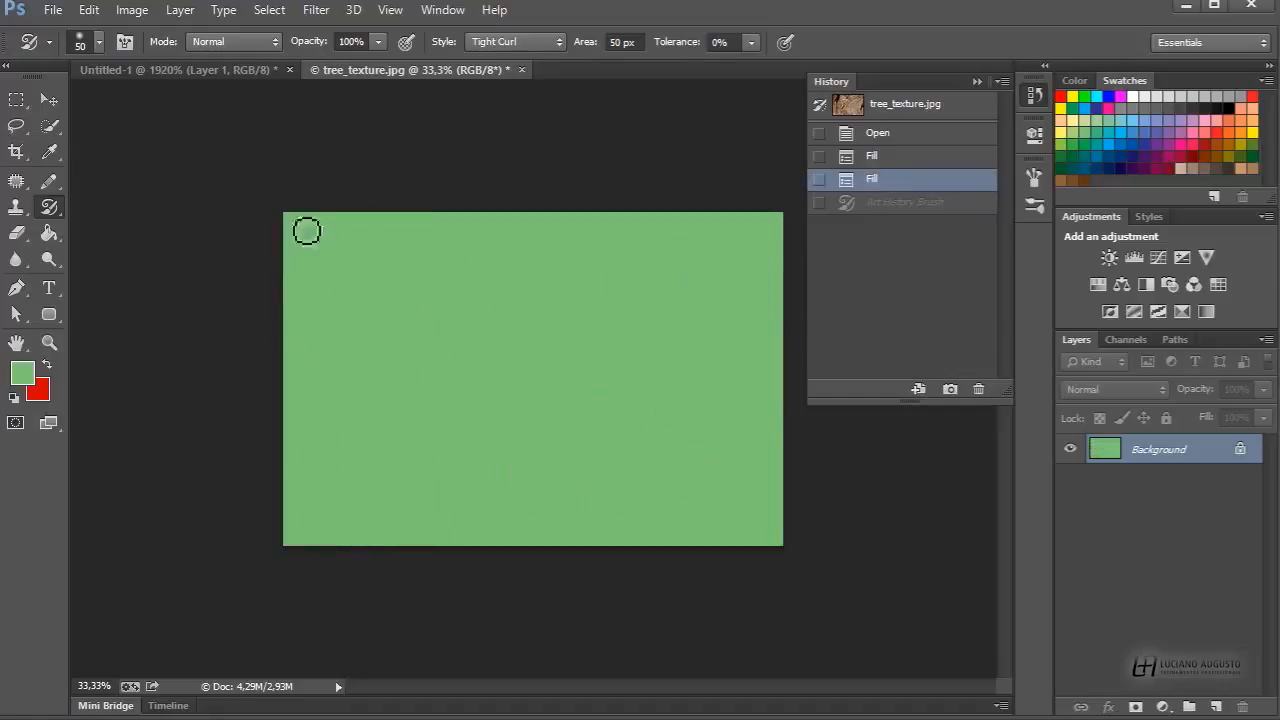
Try a long winding Tight Curl stroke with a 12 px brush across the green image, and undo it.
click(98, 41)
drag(127, 106, 116, 111)
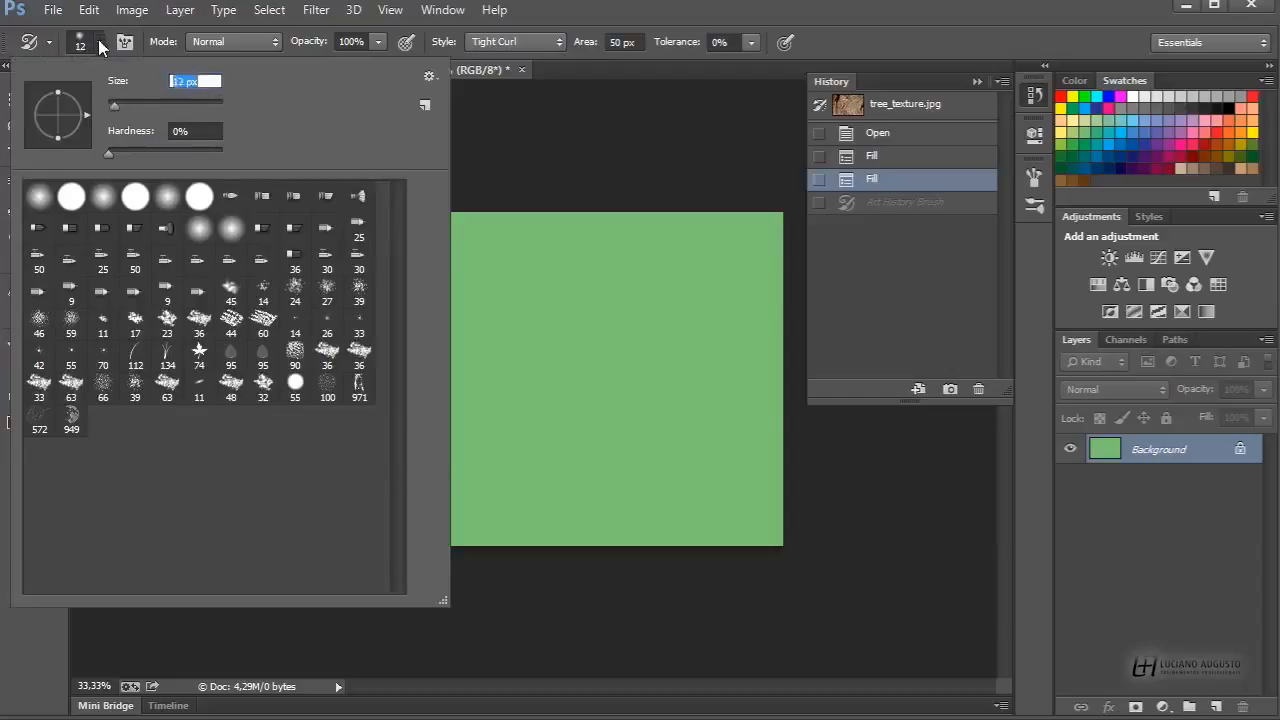
click(98, 40)
mouse_move(314, 303)
mouse_down()
mouse_move(342, 358)
mouse_move(353, 331)
mouse_move(330, 270)
mouse_move(382, 236)
mouse_move(365, 392)
mouse_move(428, 432)
mouse_move(479, 345)
mouse_move(552, 329)
mouse_move(635, 480)
mouse_move(742, 354)
mouse_move(644, 335)
mouse_move(588, 457)
mouse_move(488, 493)
mouse_move(582, 415)
mouse_move(604, 297)
mouse_move(515, 471)
mouse_move(581, 399)
mouse_move(545, 398)
mouse_up()
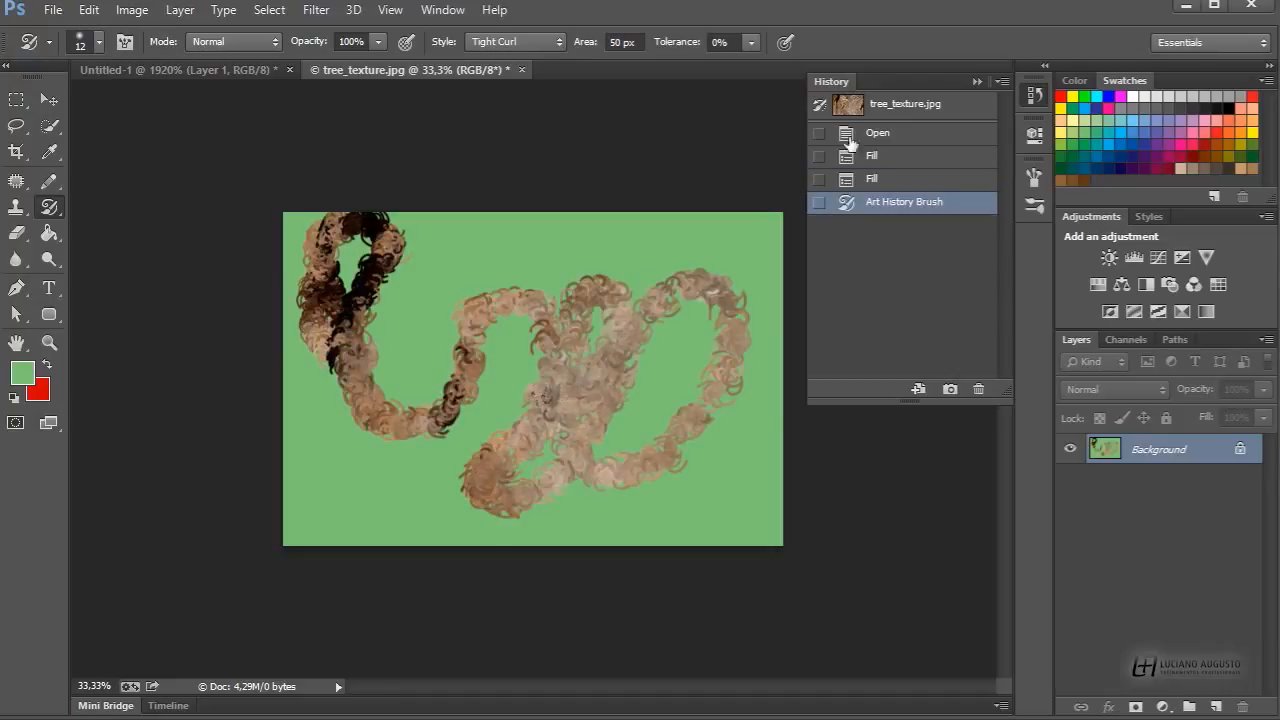
key(ctrl+z)
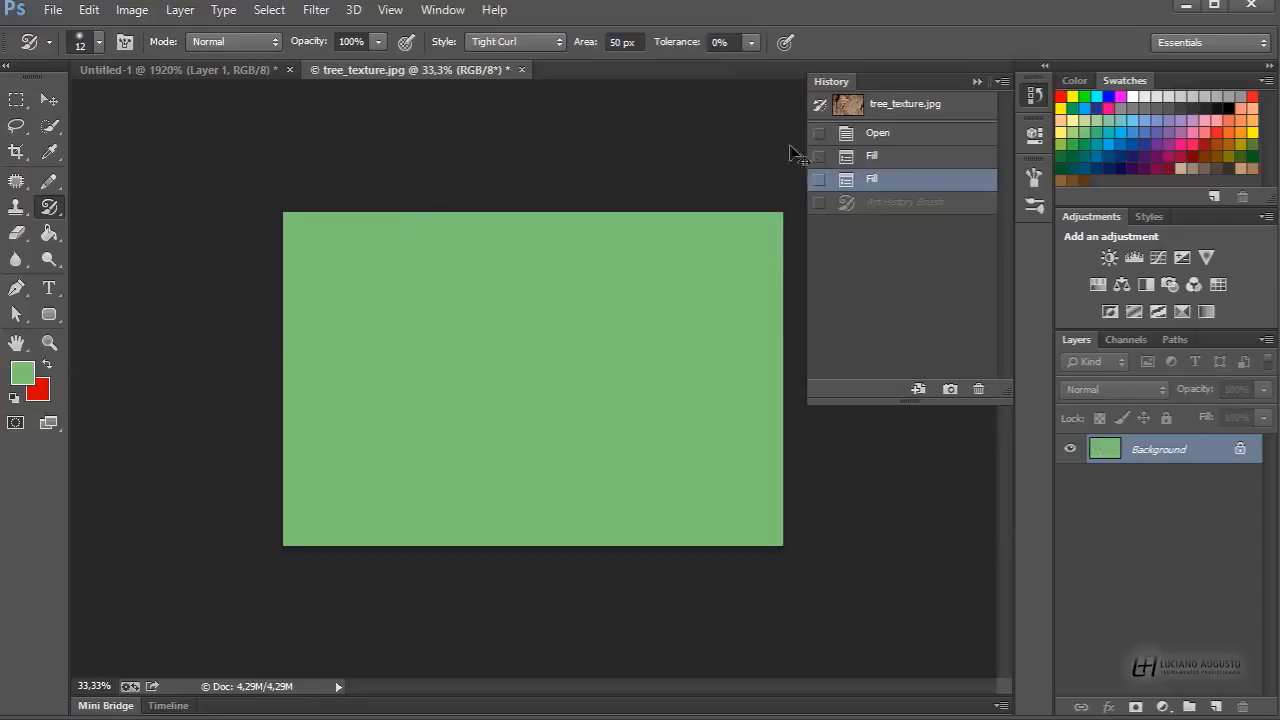
Reduce the brush size to 8 px, test a short Tight Curl stroke in the upper-left area and undo it.
click(100, 41)
drag(115, 105, 111, 105)
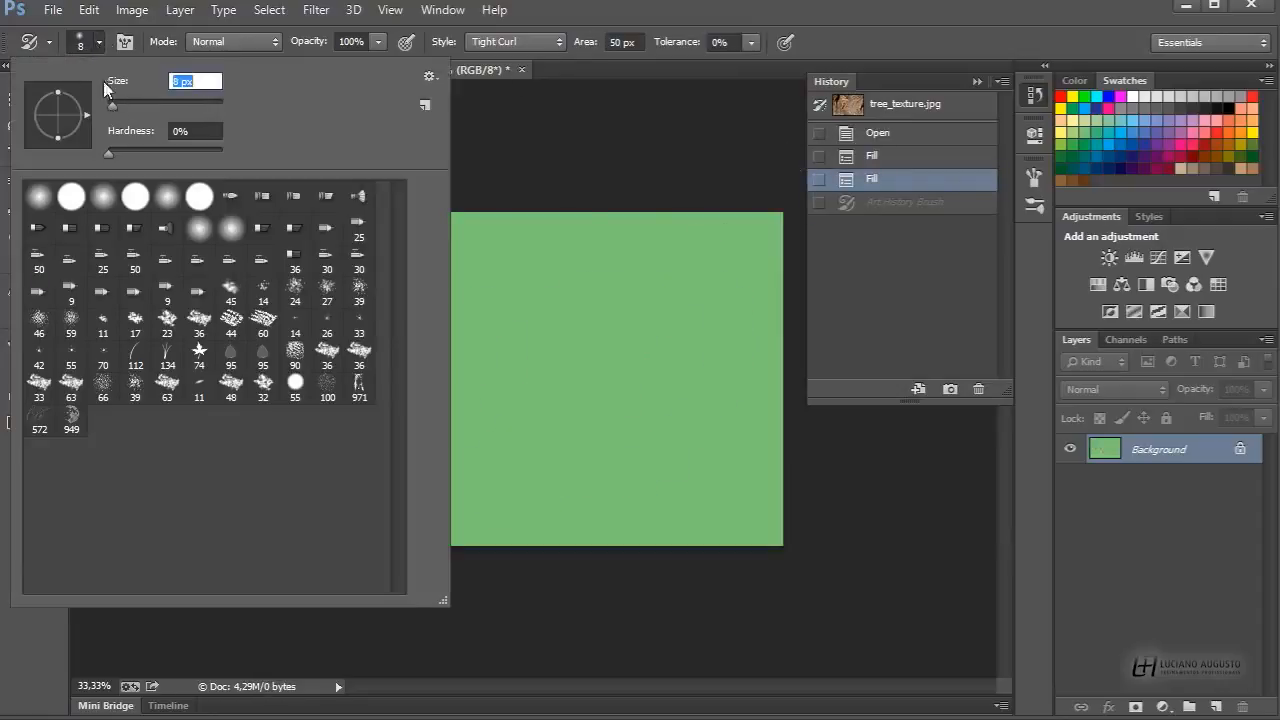
click(229, 174)
mouse_move(302, 262)
mouse_down()
mouse_move(337, 317)
mouse_move(380, 347)
mouse_move(325, 250)
mouse_up()
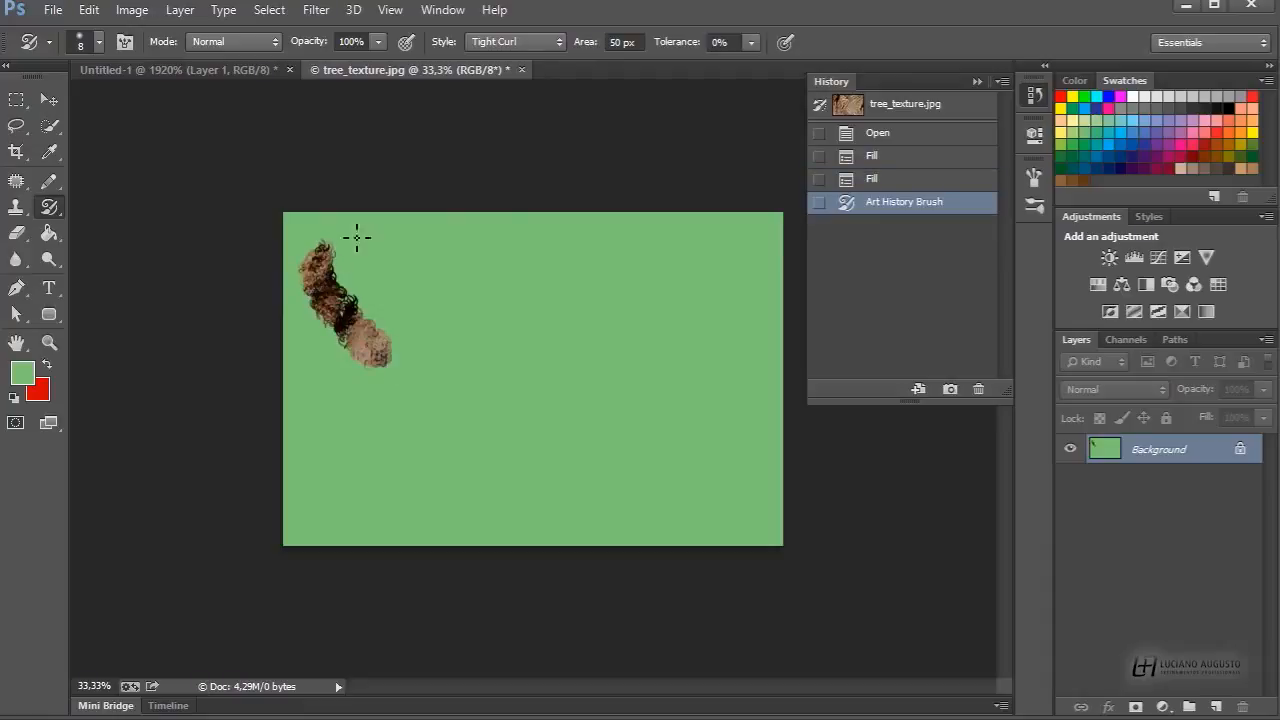
key(ctrl+z)
Set the Art History Brush style to Dab and paint a short wavy stroke in the image's upper-left area.
click(550, 42)
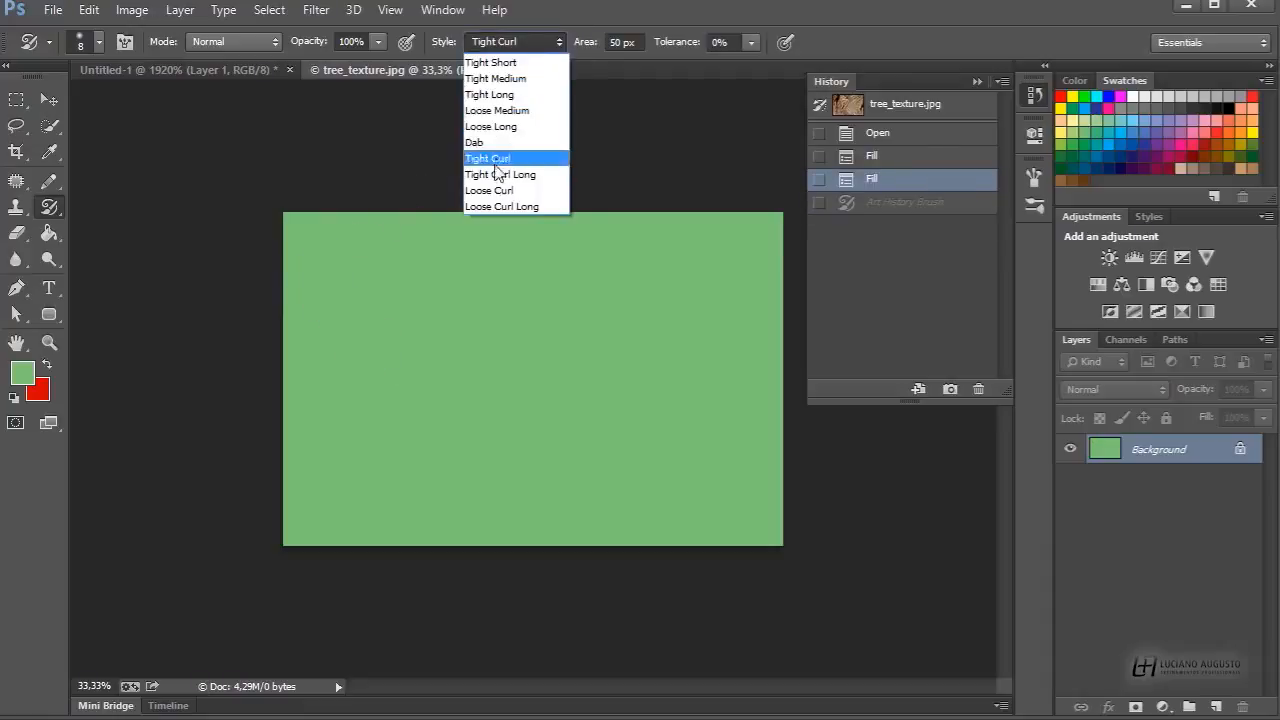
click(488, 142)
drag(314, 291, 405, 390)
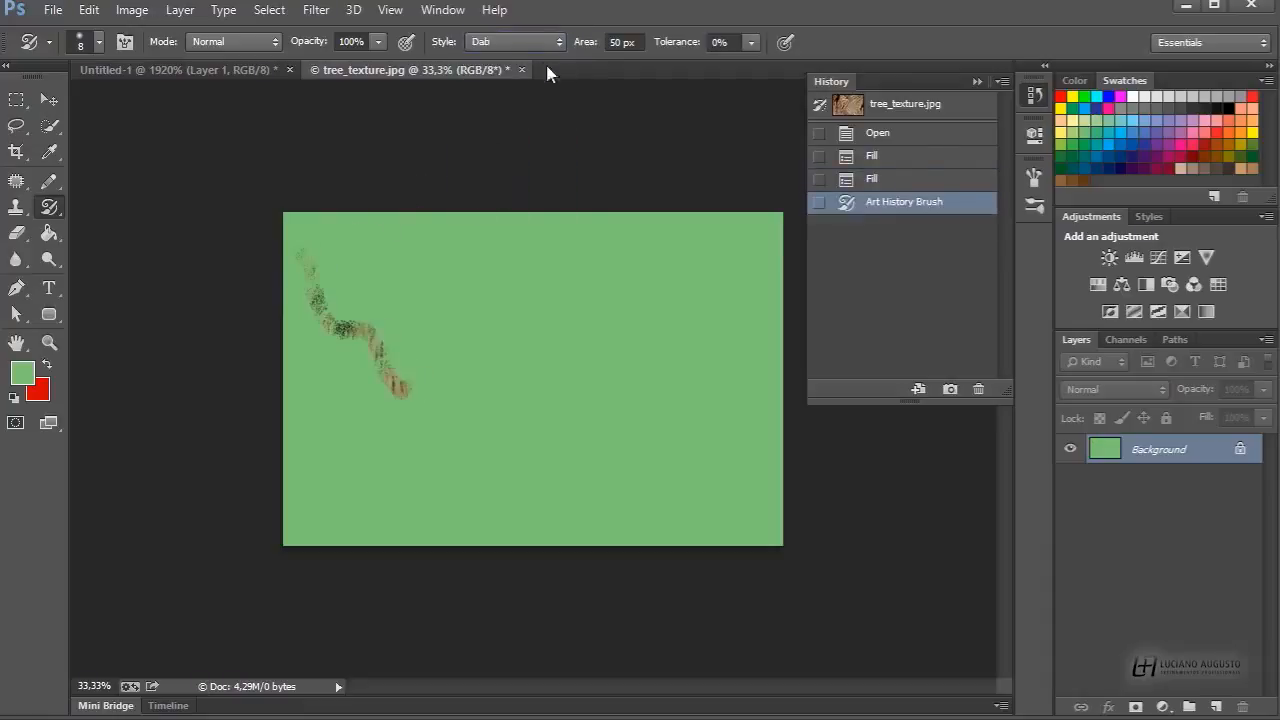
Set the Art History Brush style to Loose Medium and paint over the whole green image to bring back the wood texture.
click(530, 45)
click(500, 104)
drag(354, 274, 470, 432)
mouse_move(491, 298)
mouse_down()
mouse_move(554, 425)
mouse_move(608, 421)
mouse_move(658, 384)
mouse_move(693, 424)
mouse_move(703, 370)
mouse_move(650, 413)
mouse_move(610, 416)
mouse_move(641, 364)
mouse_move(698, 315)
mouse_move(608, 462)
mouse_move(584, 339)
mouse_move(513, 410)
mouse_move(499, 376)
mouse_move(507, 313)
mouse_move(449, 410)
mouse_move(418, 378)
mouse_move(411, 461)
mouse_move(413, 328)
mouse_move(372, 321)
mouse_move(315, 540)
mouse_up()
mouse_move(733, 348)
mouse_down()
mouse_move(692, 452)
mouse_move(802, 353)
mouse_move(718, 409)
mouse_move(686, 472)
mouse_move(730, 476)
mouse_move(735, 458)
mouse_move(785, 453)
mouse_move(722, 531)
mouse_move(783, 517)
mouse_move(770, 527)
mouse_move(743, 479)
mouse_move(722, 470)
mouse_move(655, 486)
mouse_move(712, 452)
mouse_move(787, 375)
mouse_move(763, 345)
mouse_move(722, 374)
mouse_move(817, 293)
mouse_move(821, 309)
mouse_move(716, 366)
mouse_move(793, 290)
mouse_move(728, 296)
mouse_move(787, 261)
mouse_move(758, 231)
mouse_move(699, 282)
mouse_move(689, 325)
mouse_move(741, 264)
mouse_move(685, 313)
mouse_move(768, 223)
mouse_move(690, 251)
mouse_move(645, 333)
mouse_move(673, 320)
mouse_move(645, 402)
mouse_move(710, 381)
mouse_move(676, 485)
mouse_move(755, 497)
mouse_move(797, 426)
mouse_move(740, 438)
mouse_move(726, 503)
mouse_move(779, 458)
mouse_move(799, 501)
mouse_move(761, 562)
mouse_move(724, 537)
mouse_move(712, 489)
mouse_move(693, 578)
mouse_move(722, 517)
mouse_move(670, 492)
mouse_move(625, 518)
mouse_move(640, 446)
mouse_move(672, 460)
mouse_move(644, 566)
mouse_move(645, 422)
mouse_move(592, 528)
mouse_move(621, 573)
mouse_move(646, 470)
mouse_move(606, 519)
mouse_move(645, 482)
mouse_move(603, 420)
mouse_move(596, 453)
mouse_move(560, 430)
mouse_move(603, 356)
mouse_move(540, 400)
mouse_move(640, 250)
mouse_move(560, 340)
mouse_move(506, 502)
mouse_move(551, 531)
mouse_move(590, 320)
mouse_move(500, 365)
mouse_move(600, 290)
mouse_move(620, 323)
mouse_move(670, 330)
mouse_move(750, 270)
mouse_move(734, 323)
mouse_move(748, 492)
mouse_move(765, 330)
mouse_move(720, 235)
mouse_move(660, 250)
mouse_move(623, 241)
mouse_move(570, 295)
mouse_move(560, 270)
mouse_move(520, 290)
mouse_move(559, 262)
mouse_move(525, 285)
mouse_move(480, 360)
mouse_move(600, 320)
mouse_move(579, 315)
mouse_move(475, 425)
mouse_move(460, 510)
mouse_move(534, 457)
mouse_move(463, 479)
mouse_move(445, 515)
mouse_move(420, 465)
mouse_move(350, 500)
mouse_move(440, 310)
mouse_move(330, 400)
mouse_move(330, 240)
mouse_move(660, 182)
mouse_up()
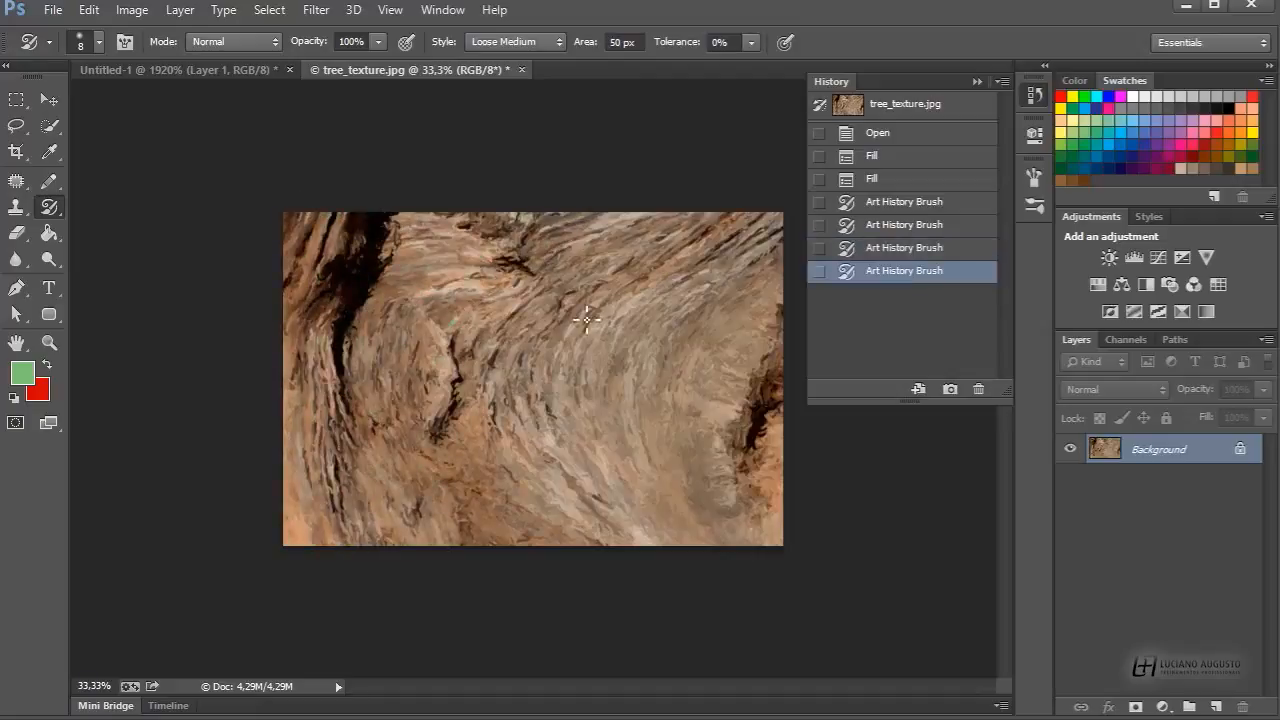
Compare the original tree_texture.jpg snapshot with the last Art History Brush state, ending on the painted version.
click(926, 104)
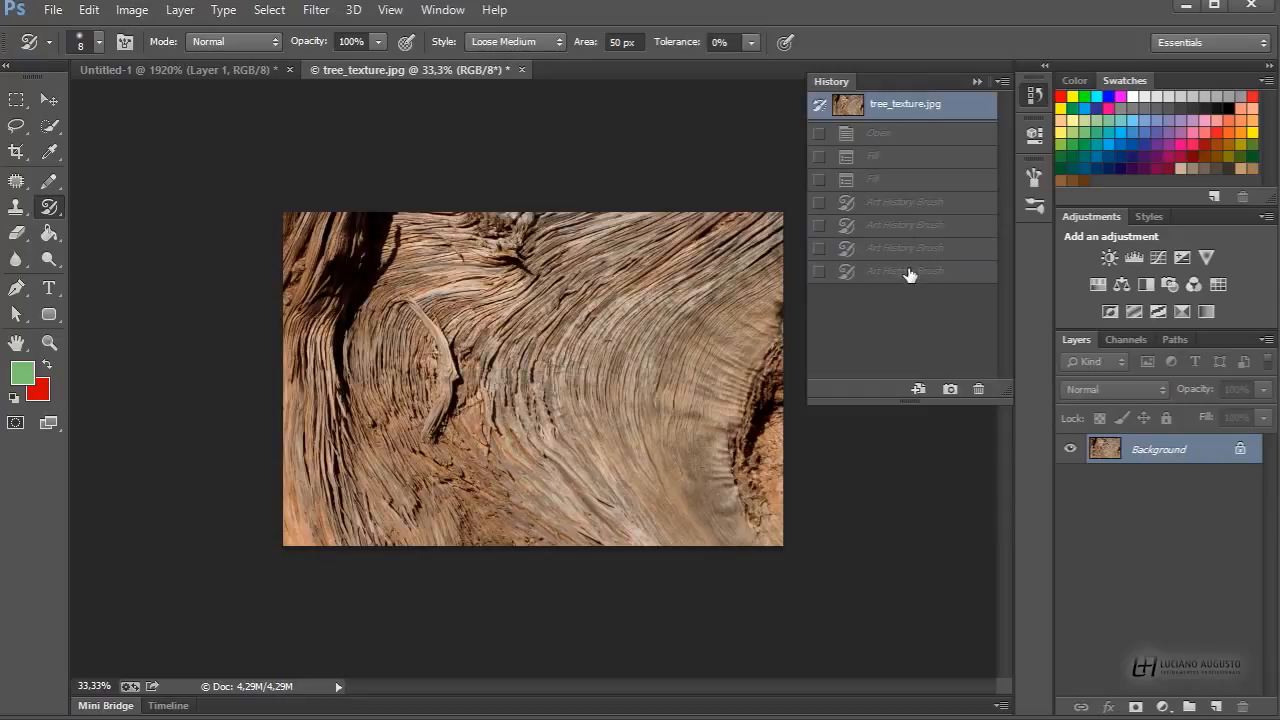
click(909, 272)
click(928, 105)
click(923, 270)
click(915, 110)
click(916, 273)
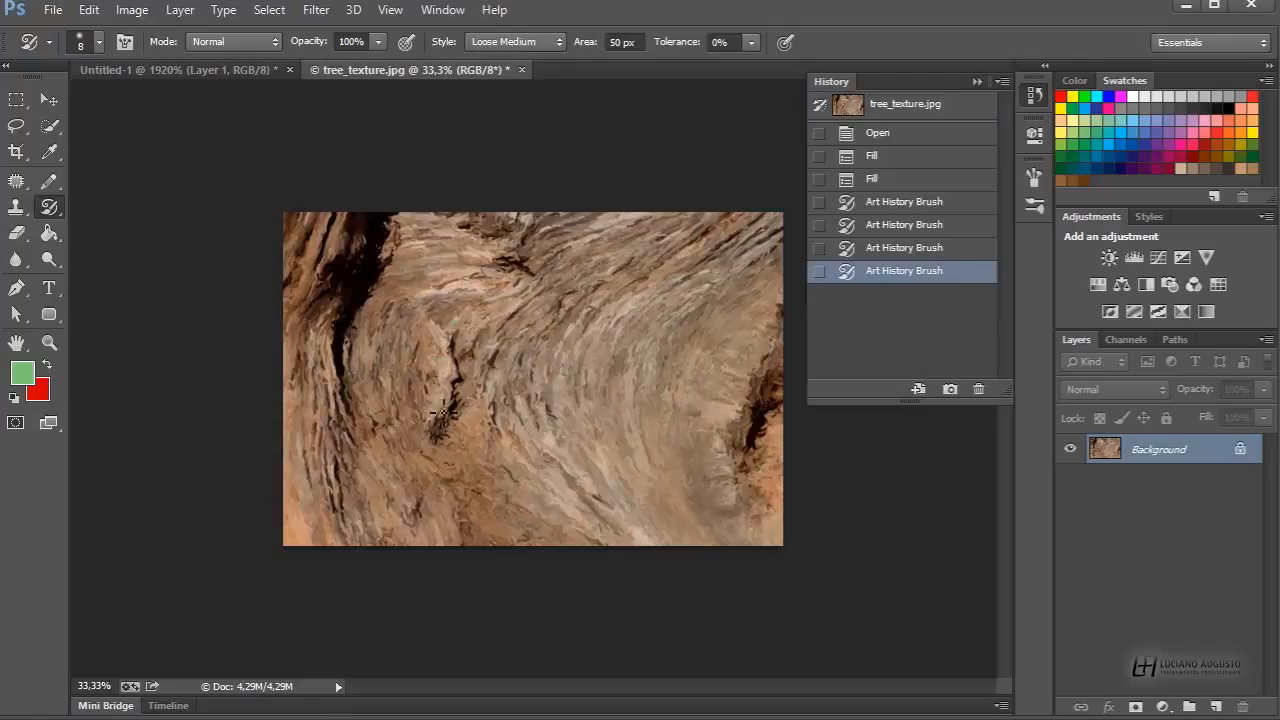
Activate the History Brush Tool and brighten the painted texture with Levels by lowering the white input level.
right_click(49, 207)
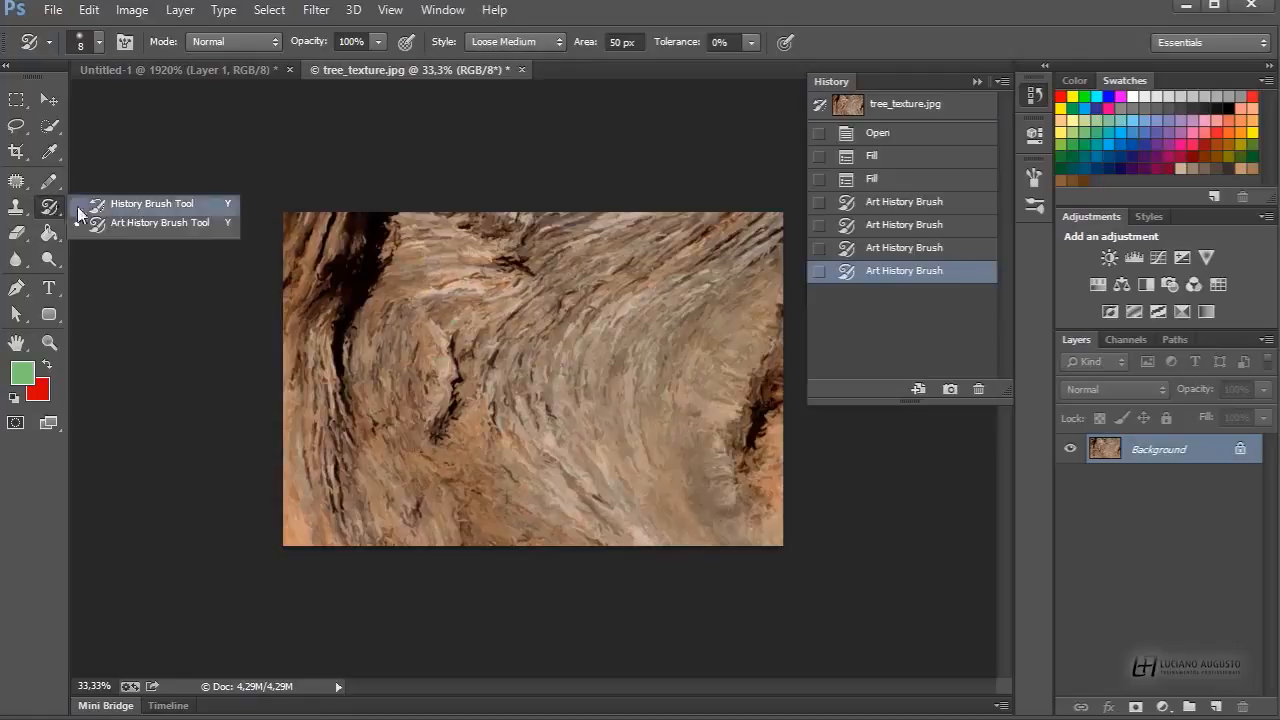
click(100, 200)
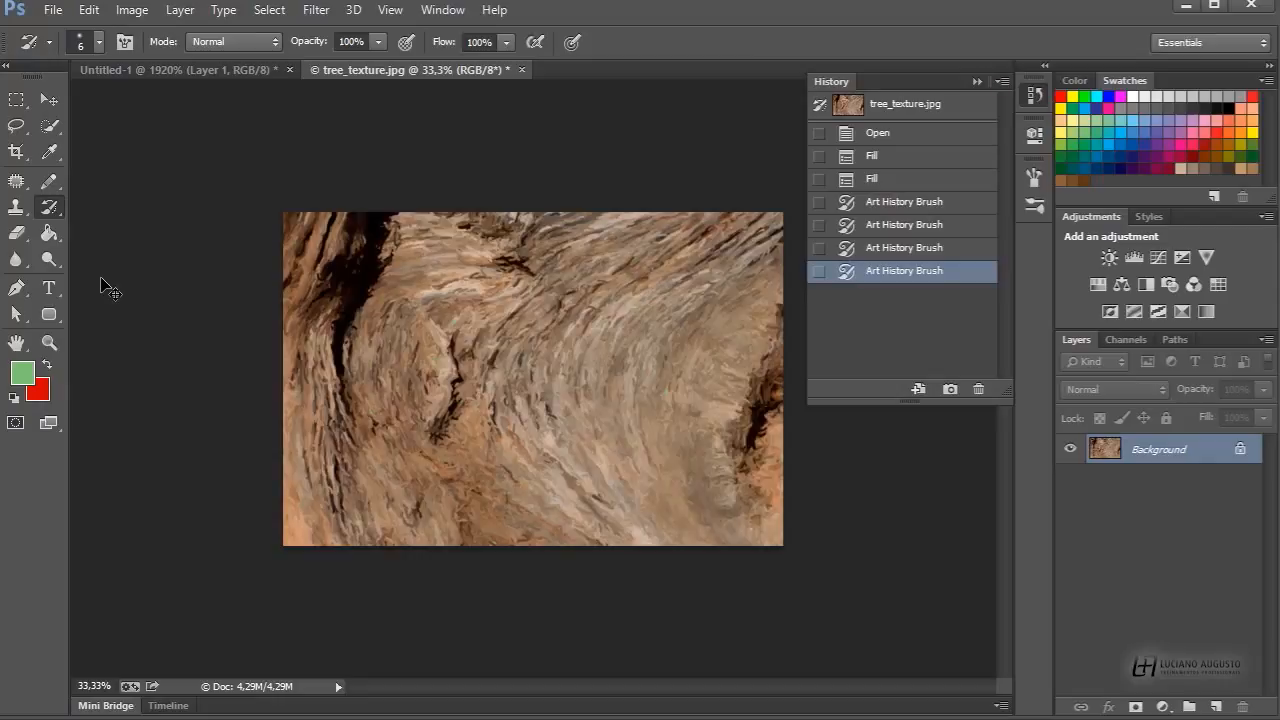
key(i)
key(ctrl+l)
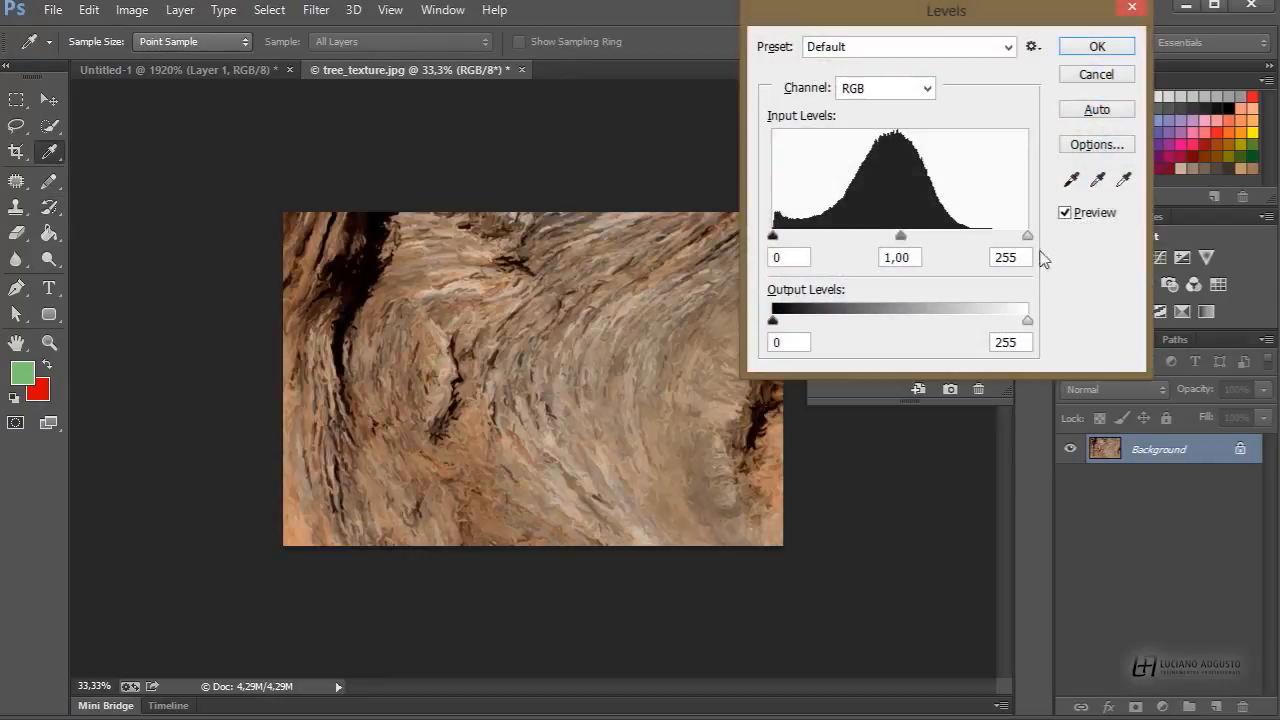
drag(1028, 240, 878, 236)
click(1095, 47)
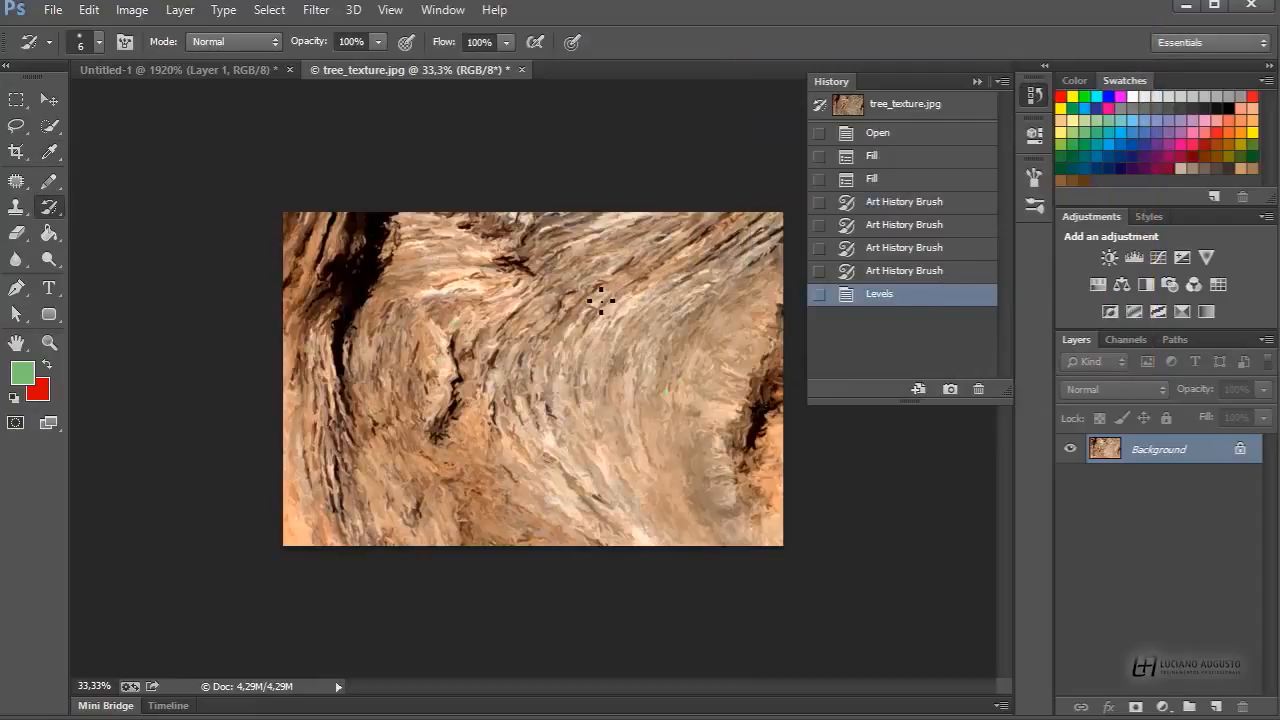
Apply a Hue/Saturation adjustment with Saturation +32 and Lightness -10 to the painted texture.
key(ctrl+u)
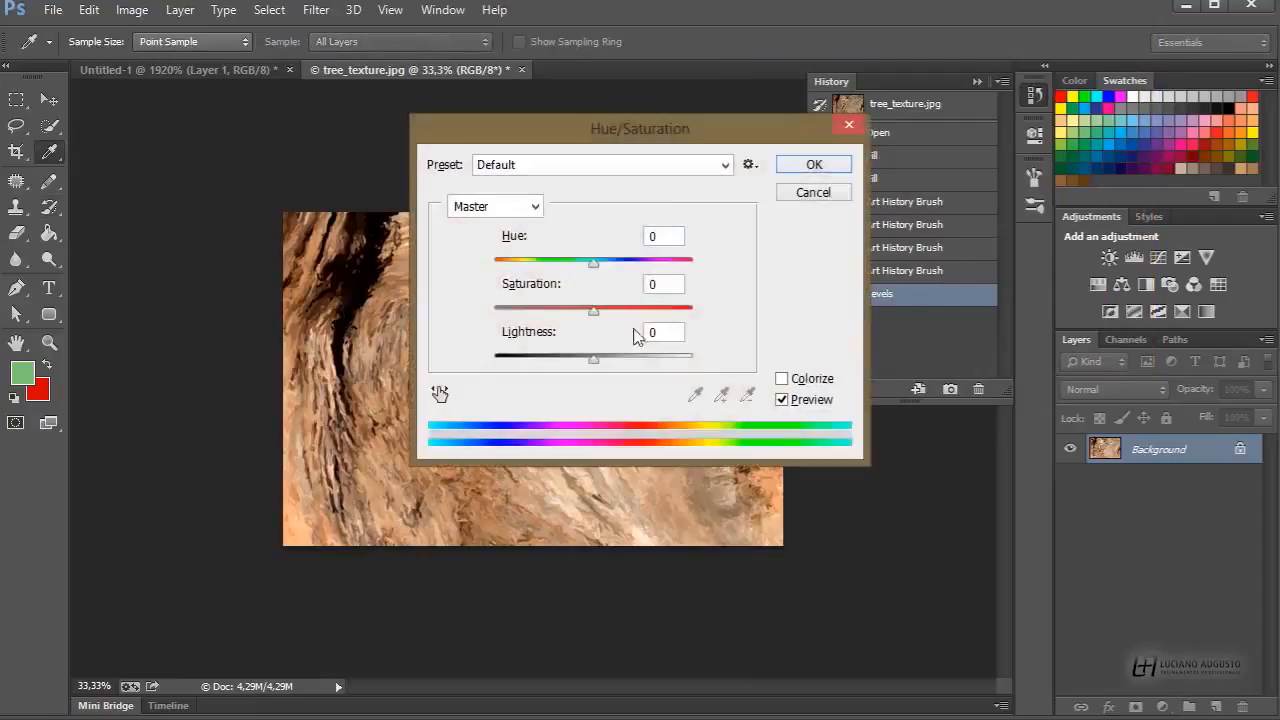
drag(601, 307, 616, 314)
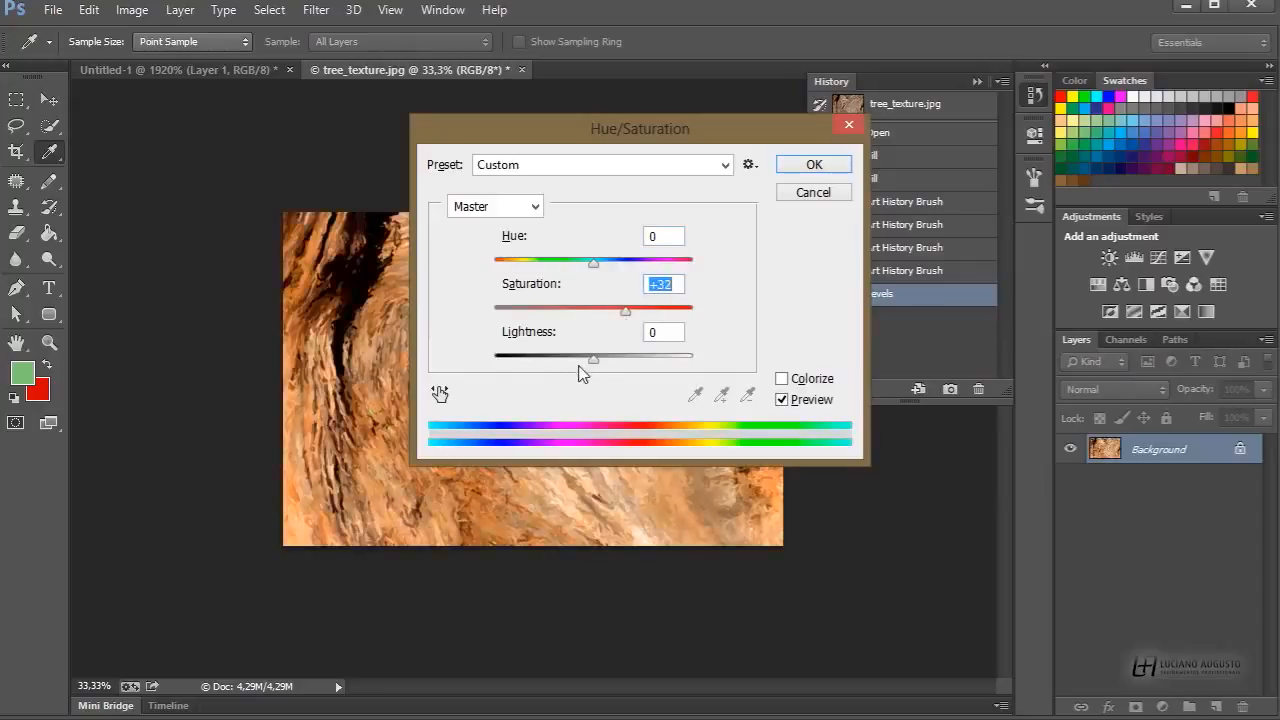
drag(592, 359, 584, 359)
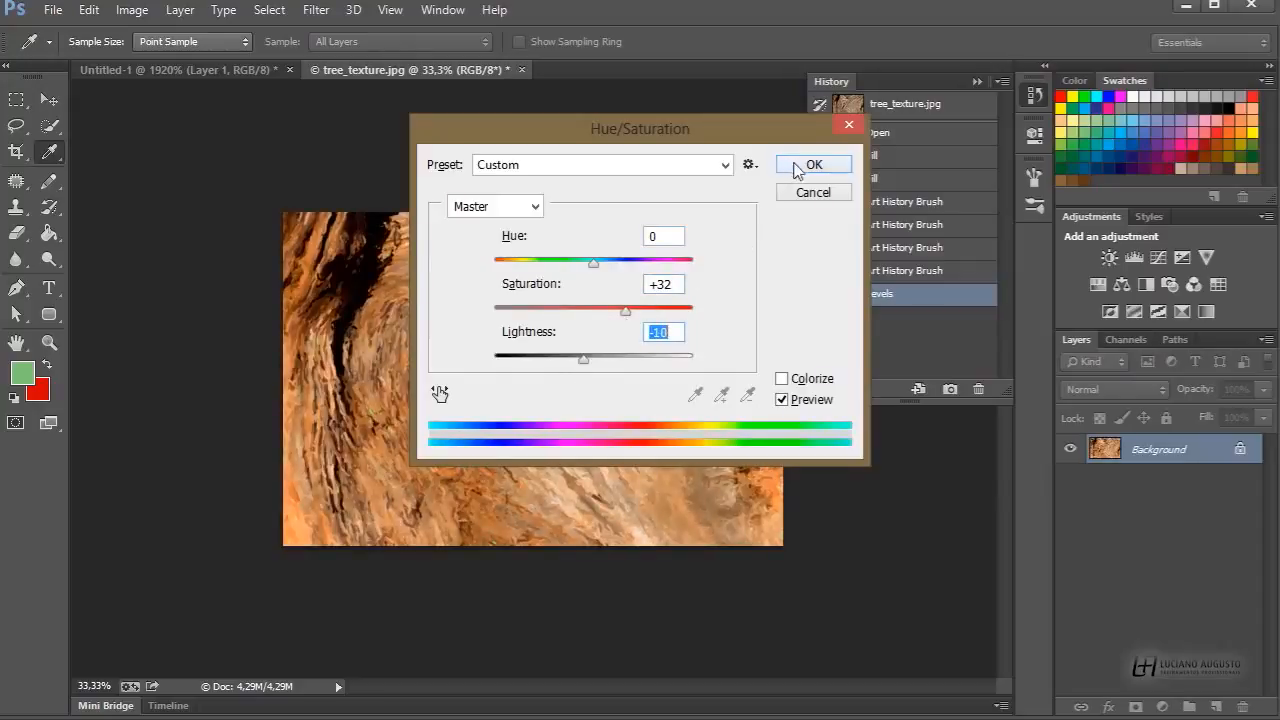
click(795, 167)
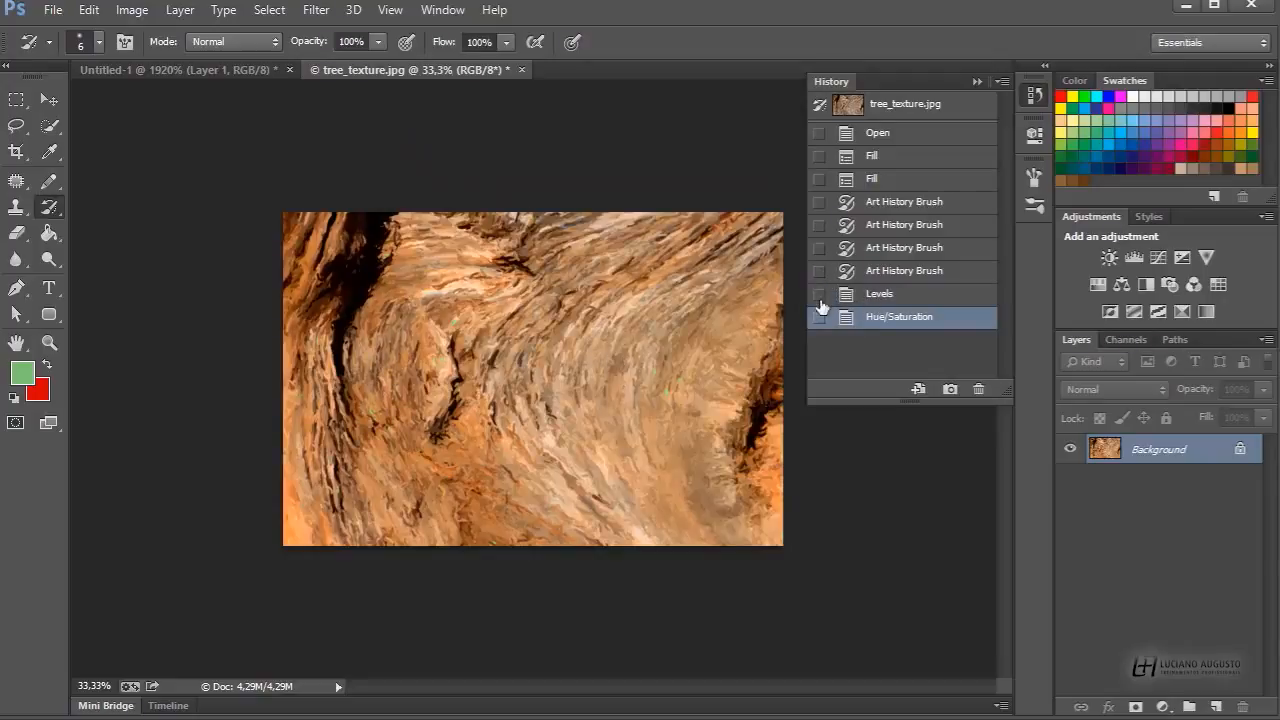
Set the last Art History Brush state as history source and paint over the image's left and centre with a soft round 1000 px History Brush.
click(819, 272)
click(98, 42)
drag(129, 102, 146, 102)
click(40, 196)
key(Return)
key(bracketright)
key(bracketright)
key(bracketright)
key(bracketright)
key(bracketright)
key(bracketright)
key(bracketright)
key(bracketright)
key(bracketright)
key(bracketright)
key(bracketright)
key(bracketright)
key(bracketright)
key(bracketright)
key(bracketright)
key(bracketright)
key(bracketright)
drag(434, 265, 360, 432)
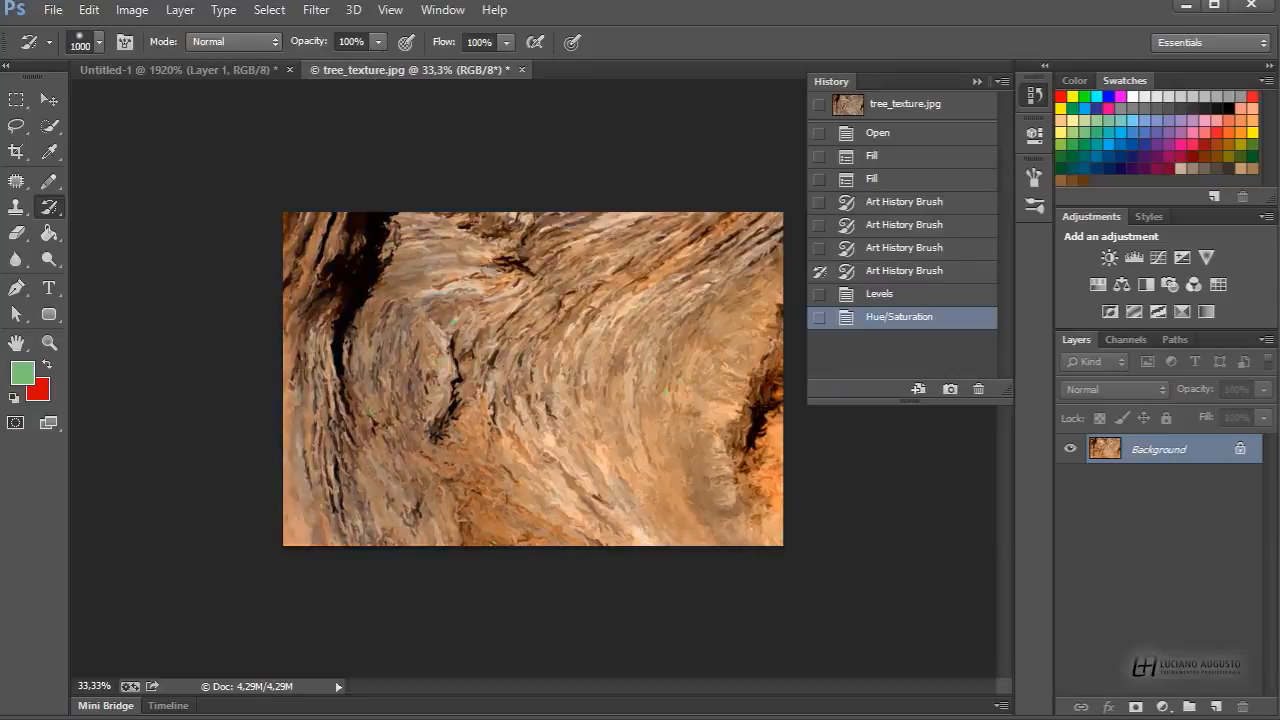
drag(552, 242, 598, 318)
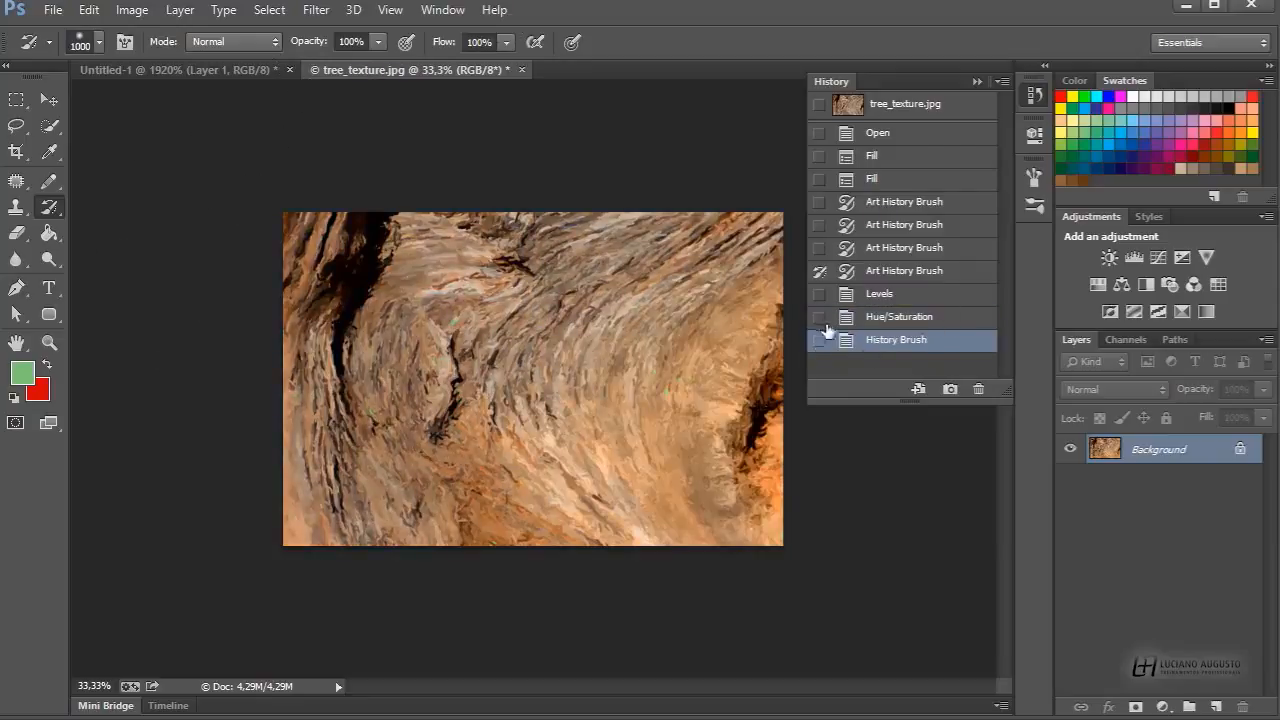